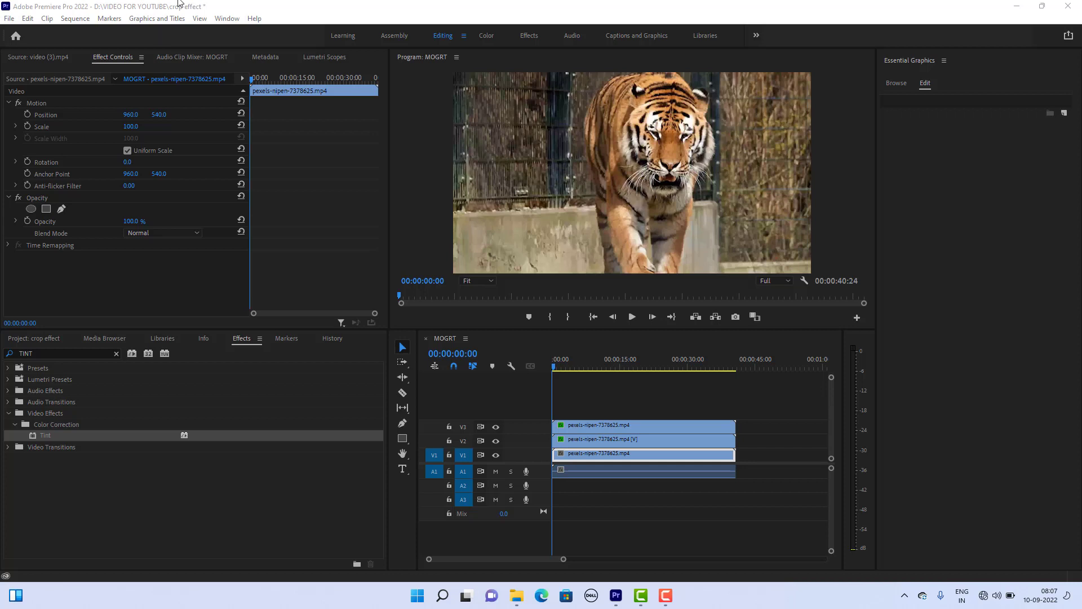
Play the MOGRT sequence from the start to preview the three-panel tiger effect, stopping around 13 seconds.
click(634, 319)
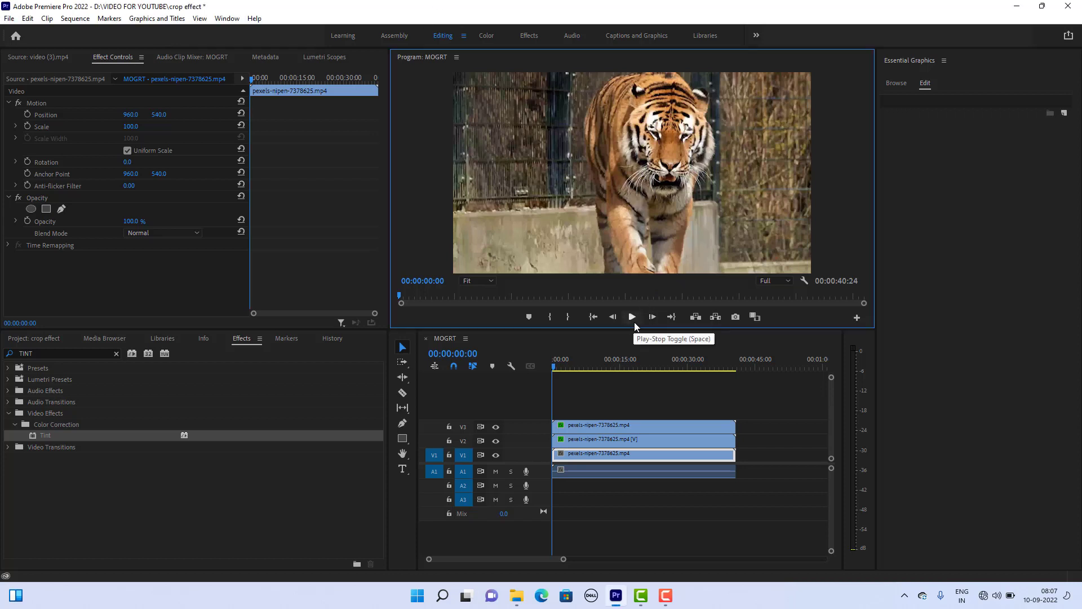
click(632, 318)
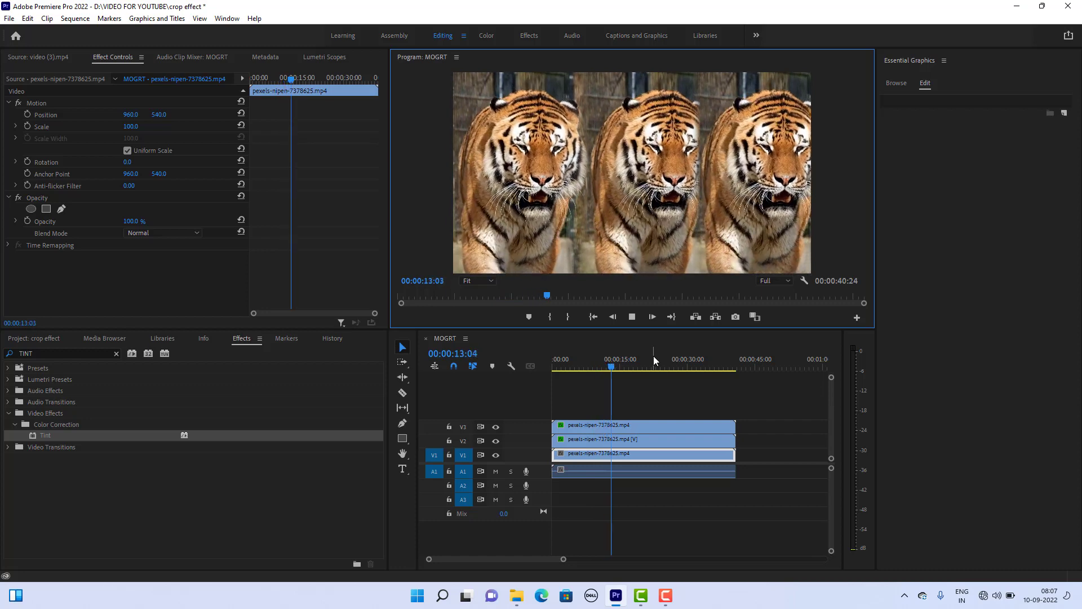
key(space)
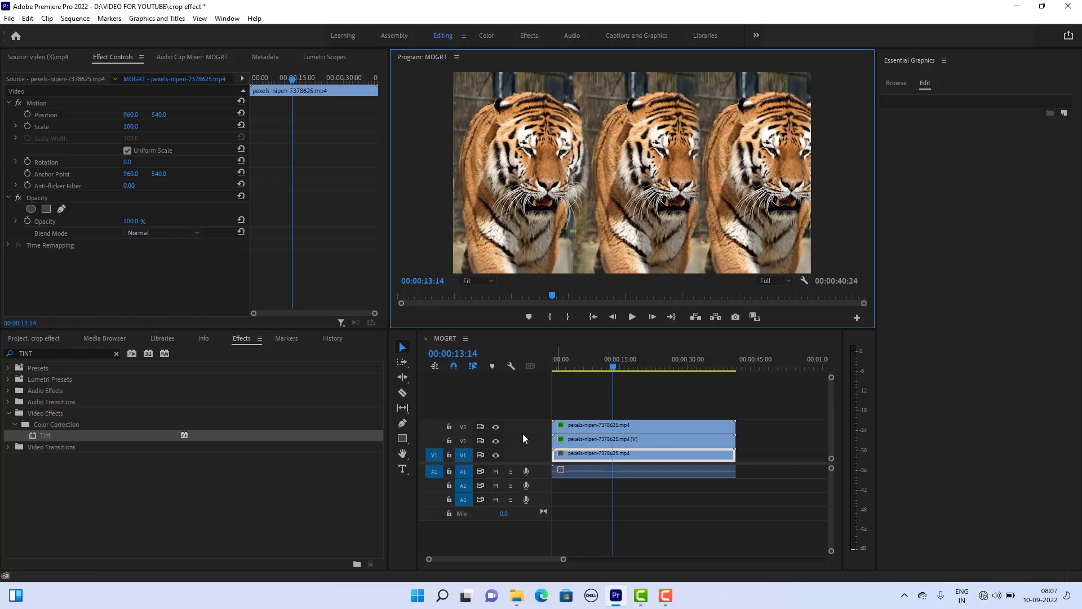
Hide video tracks V2 and V3 and play the V1 clip alone from the start for about three seconds.
click(497, 435)
click(496, 427)
click(497, 441)
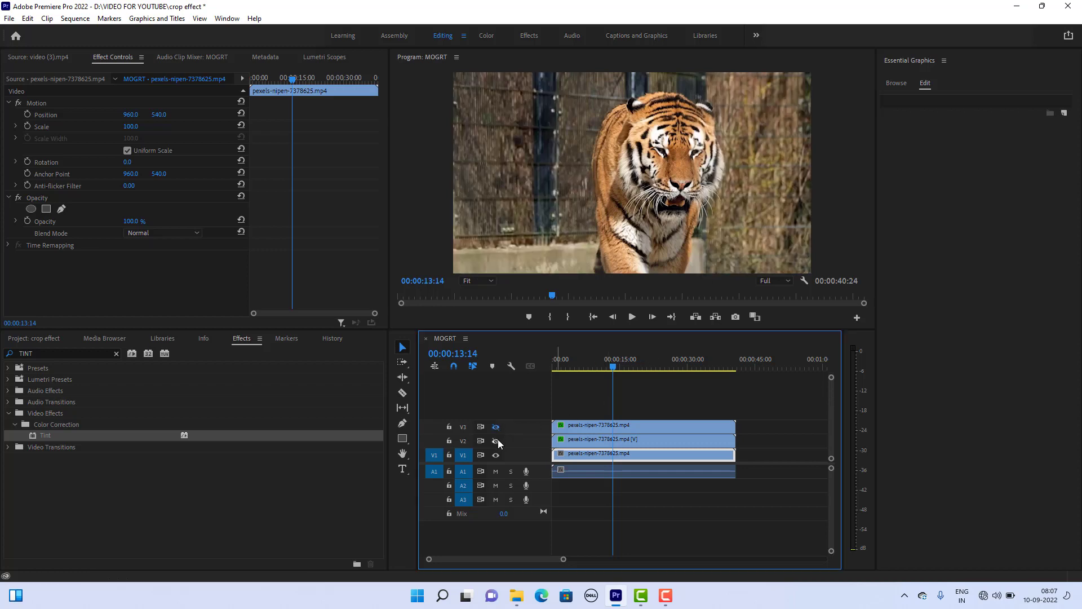
click(555, 364)
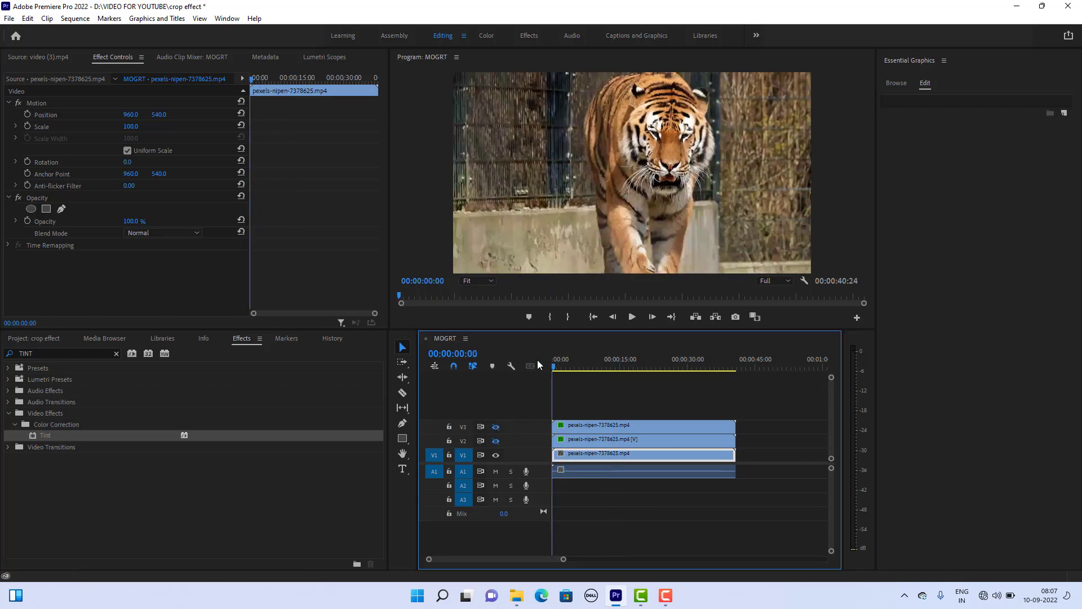
key(space)
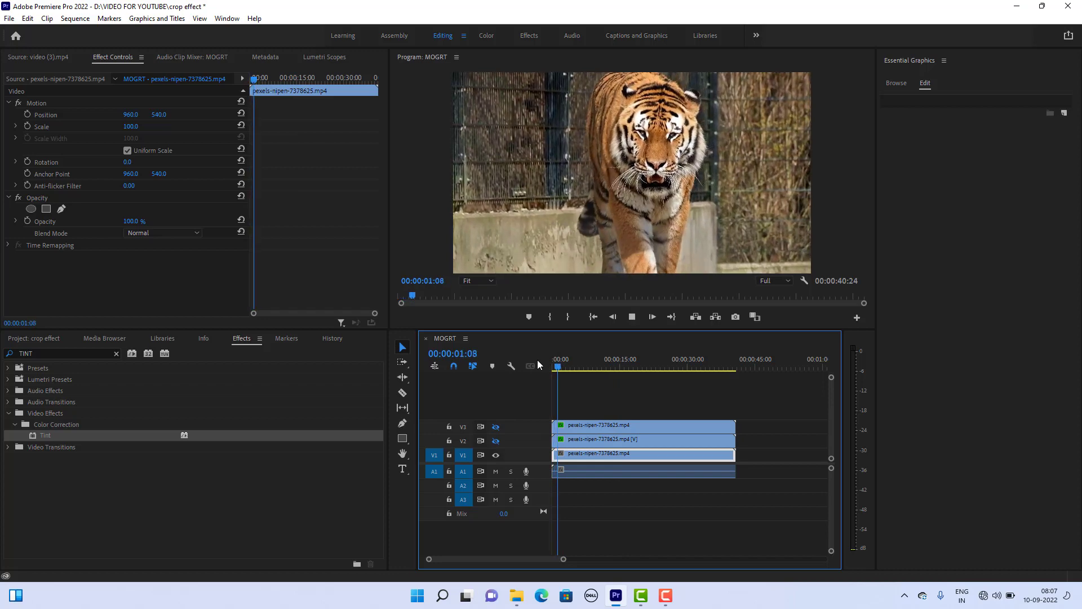
key(space)
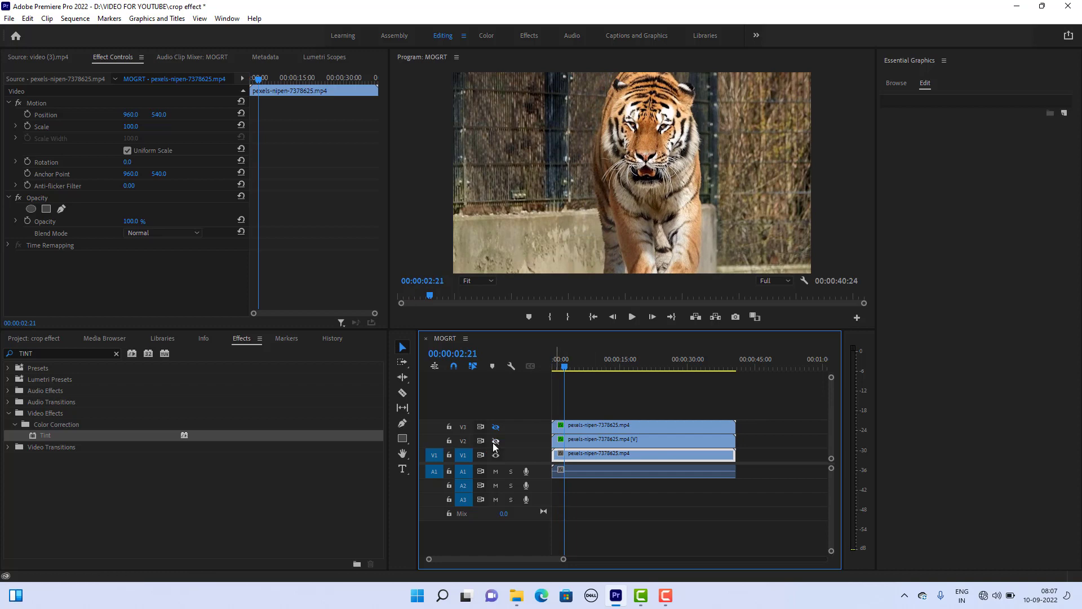
Show track V2 again at about 00:00:13:06 and inspect the Crop settings and keyframes of its clip.
drag(567, 365, 610, 382)
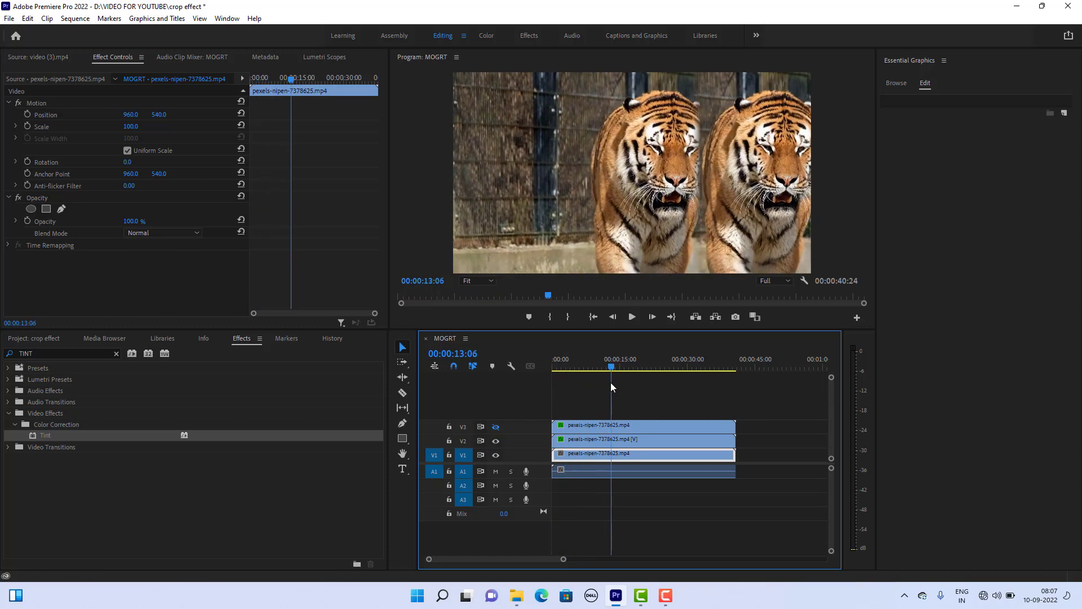
click(609, 444)
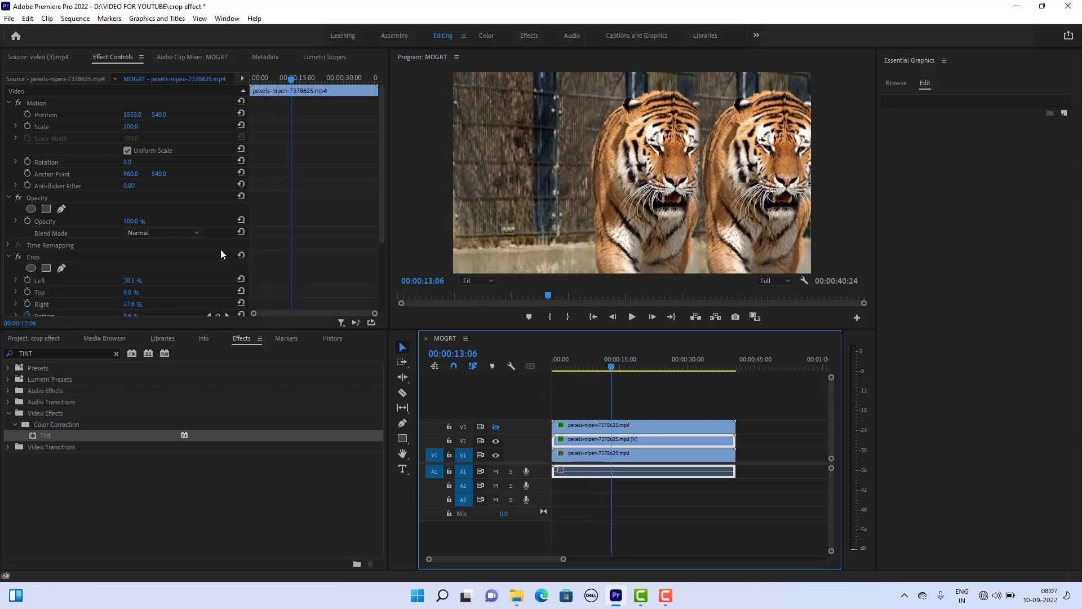
scroll(204, 275, down, 1)
scroll(204, 280, down, 1)
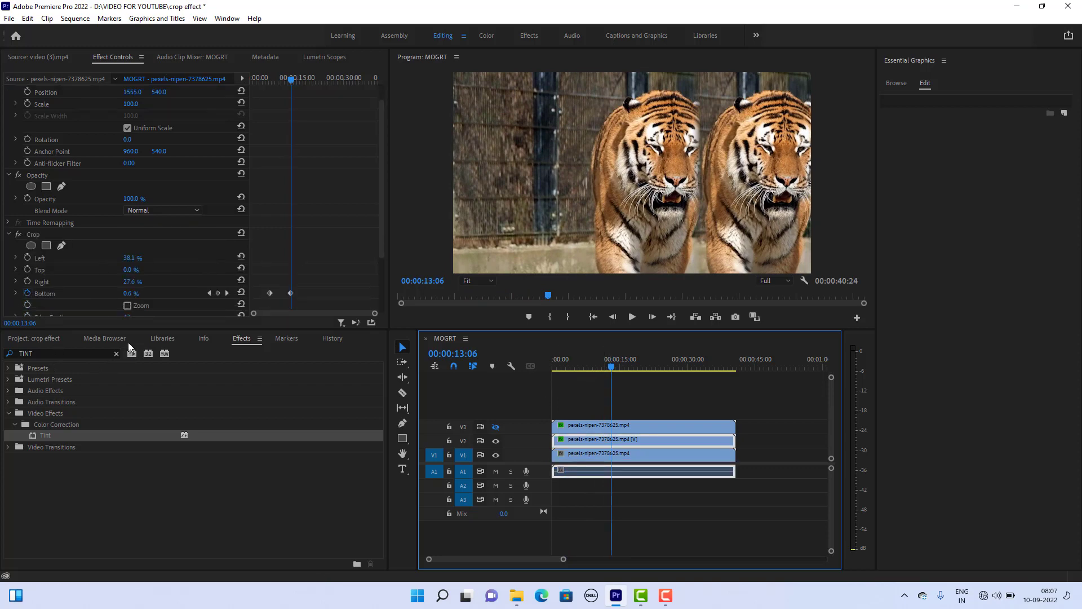
Replace the effects search with CROP and select the Crop effect already applied to the V2 clip.
click(113, 354)
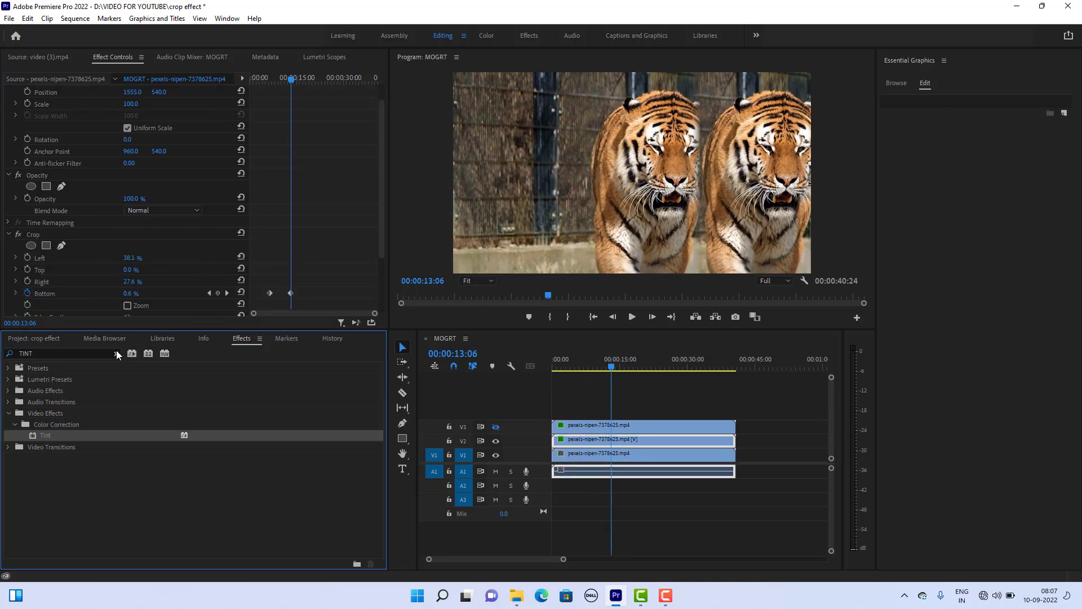
click(116, 354)
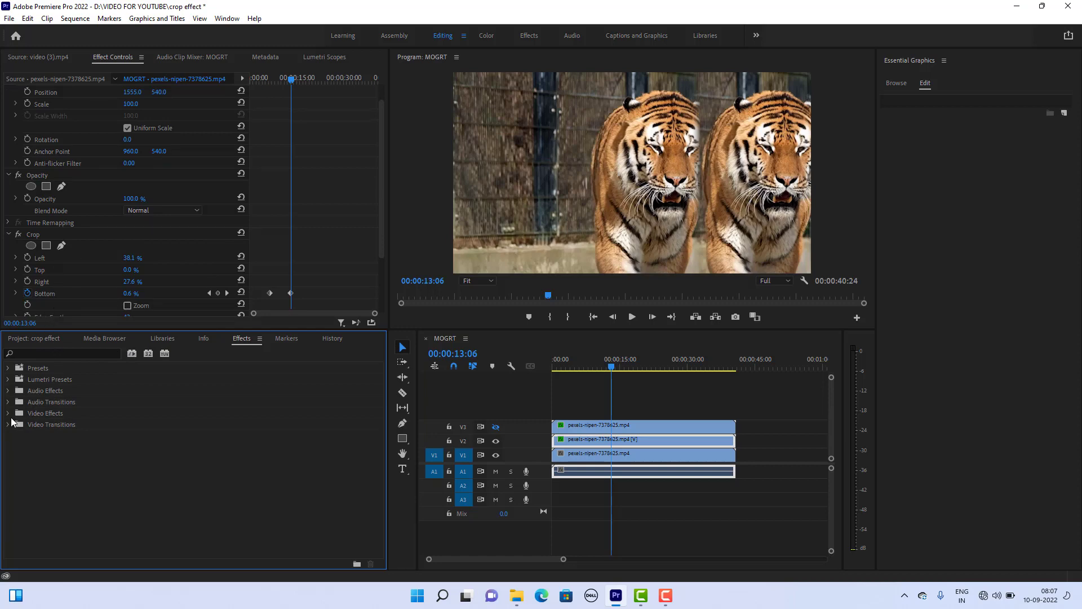
click(43, 351)
text(CROP)
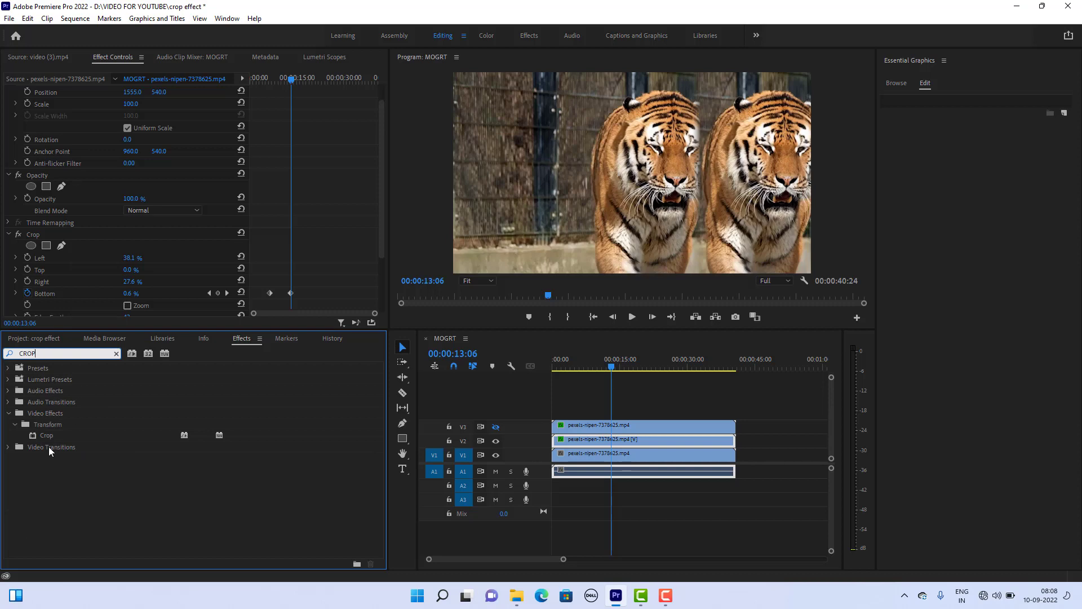
drag(50, 436, 589, 435)
click(35, 236)
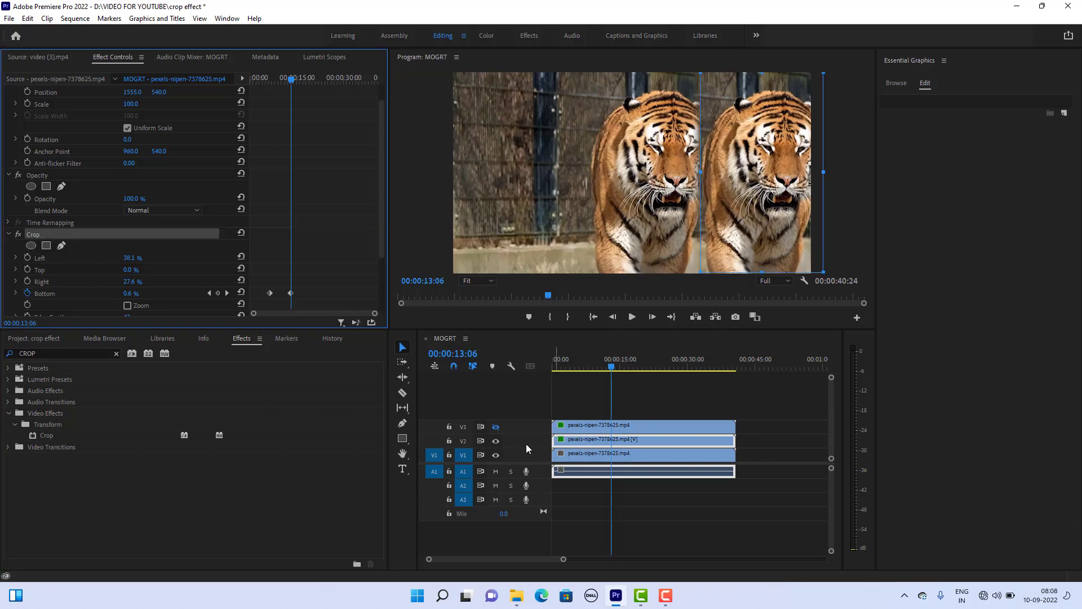
Hide track V2 and apply the Crop effect to the V1 clip.
click(496, 441)
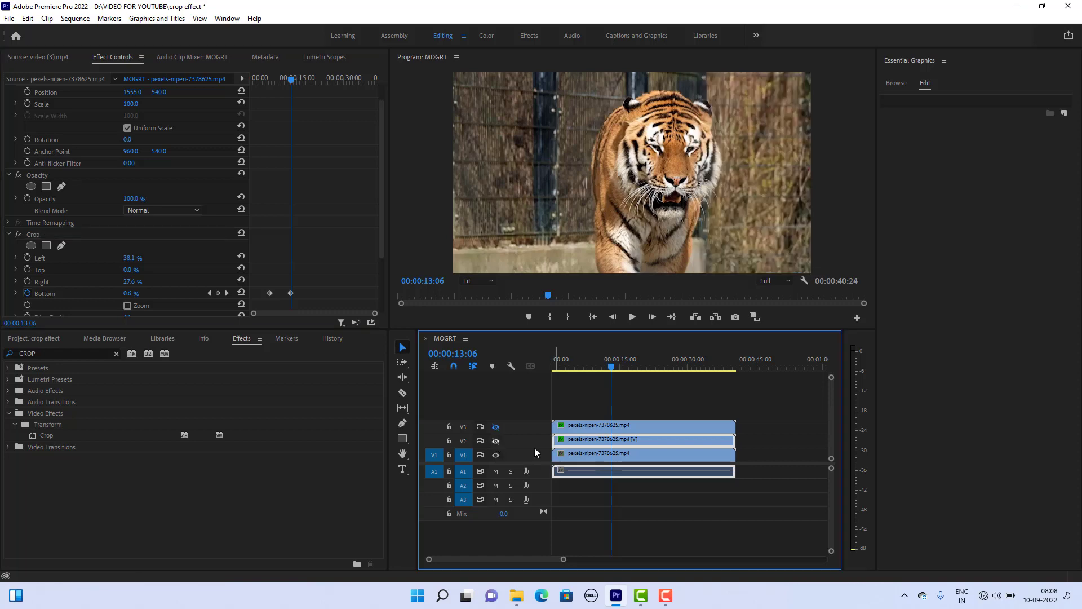
click(648, 457)
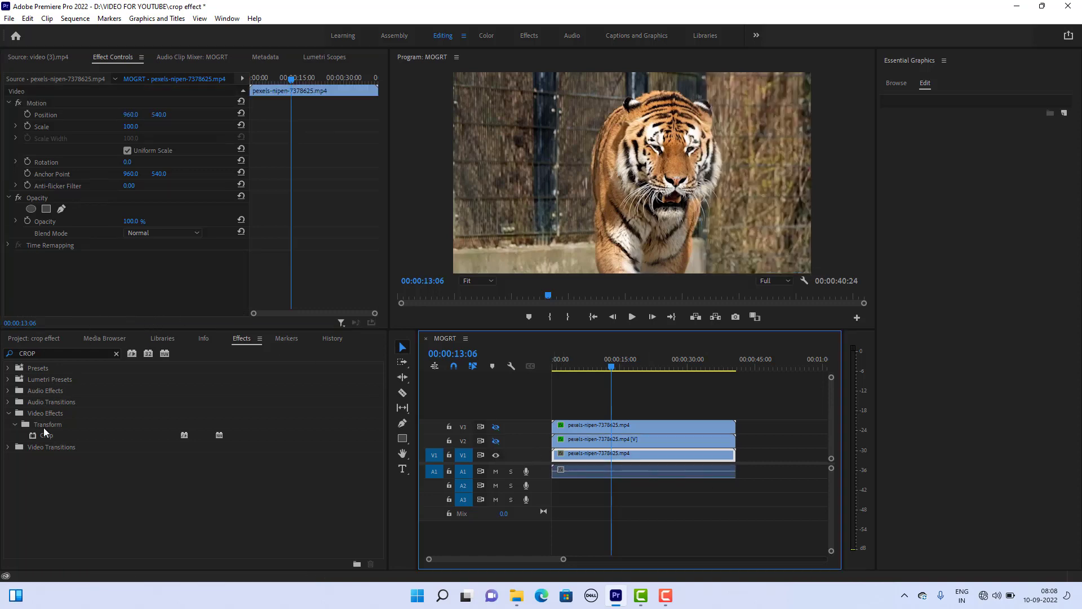
drag(43, 438, 576, 455)
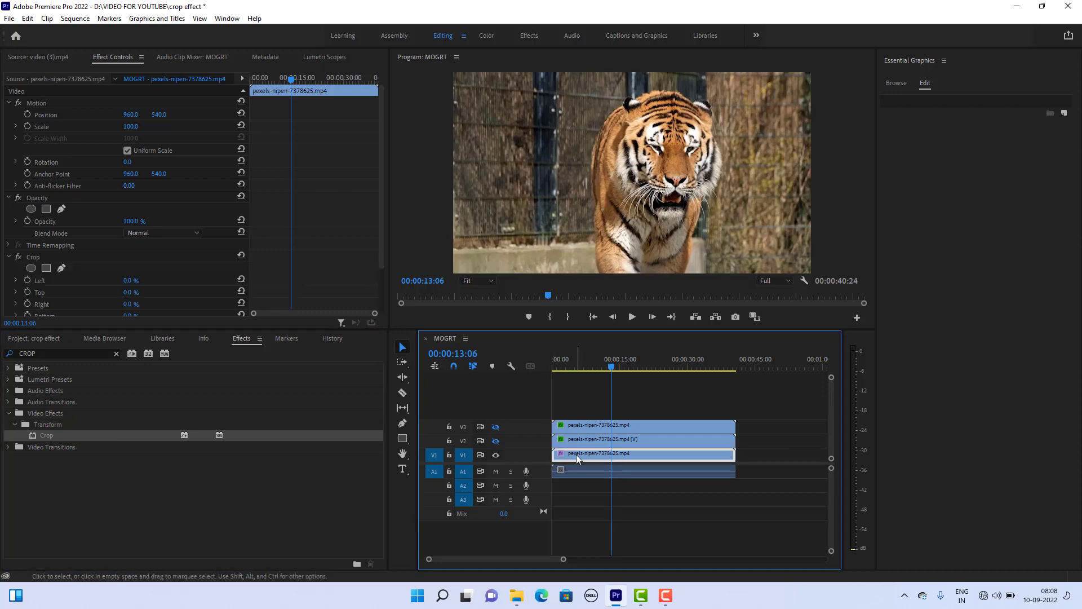
Select the V1 clip's Crop effect and review its Left, Top, Right, Bottom, Zoom and Edge Feather parameters.
click(39, 258)
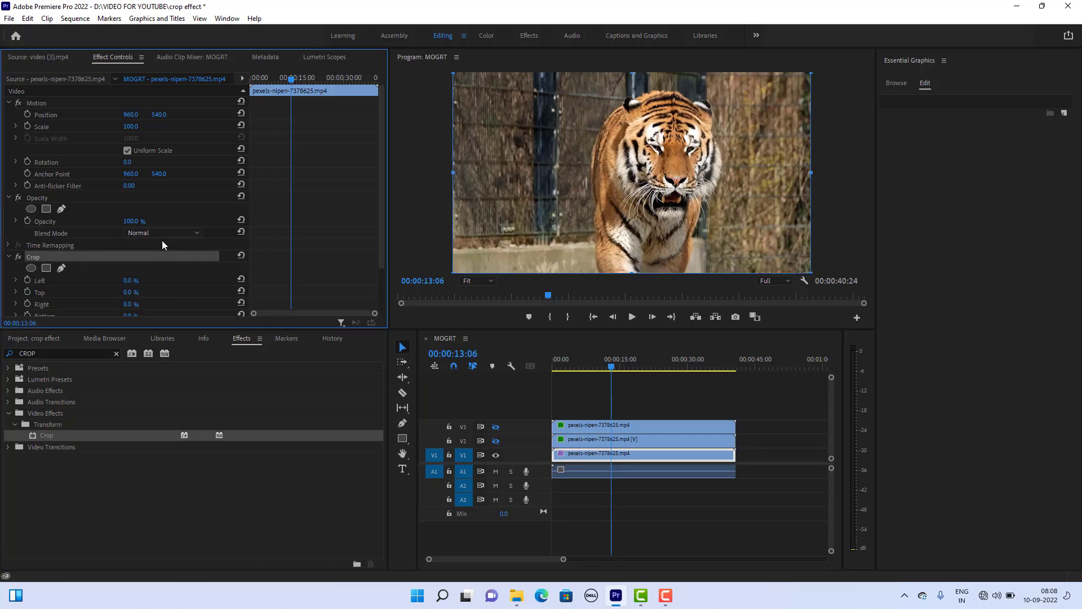
scroll(276, 160, down, 1)
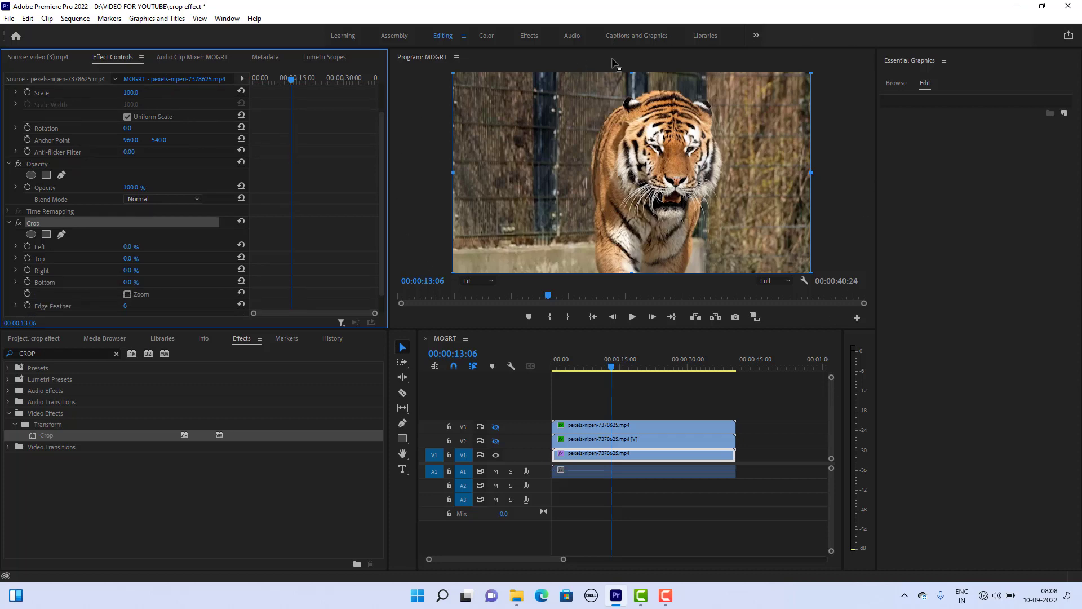
scroll(207, 174, up, 1)
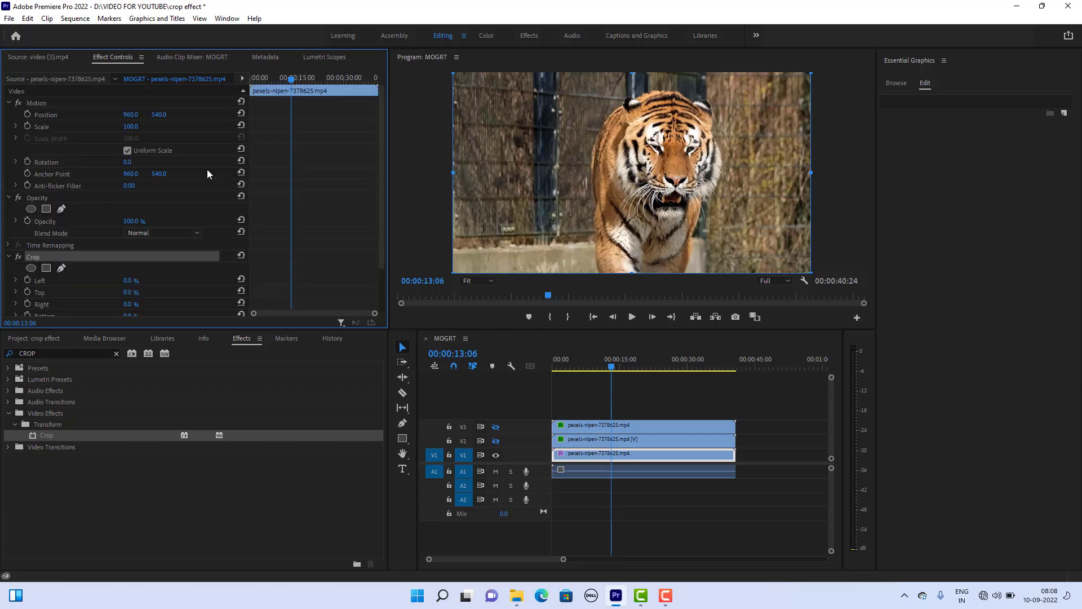
Compare the V1 clip's Motion and Crop handles, try scaling it to about 47.7 with Motion, and undo the scaling.
click(40, 102)
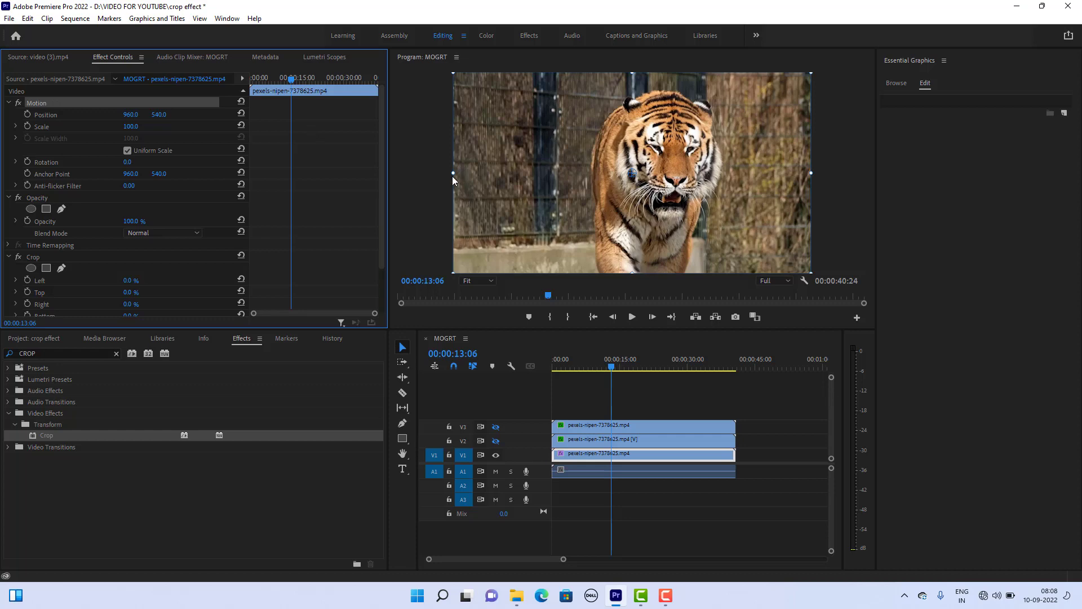
click(47, 254)
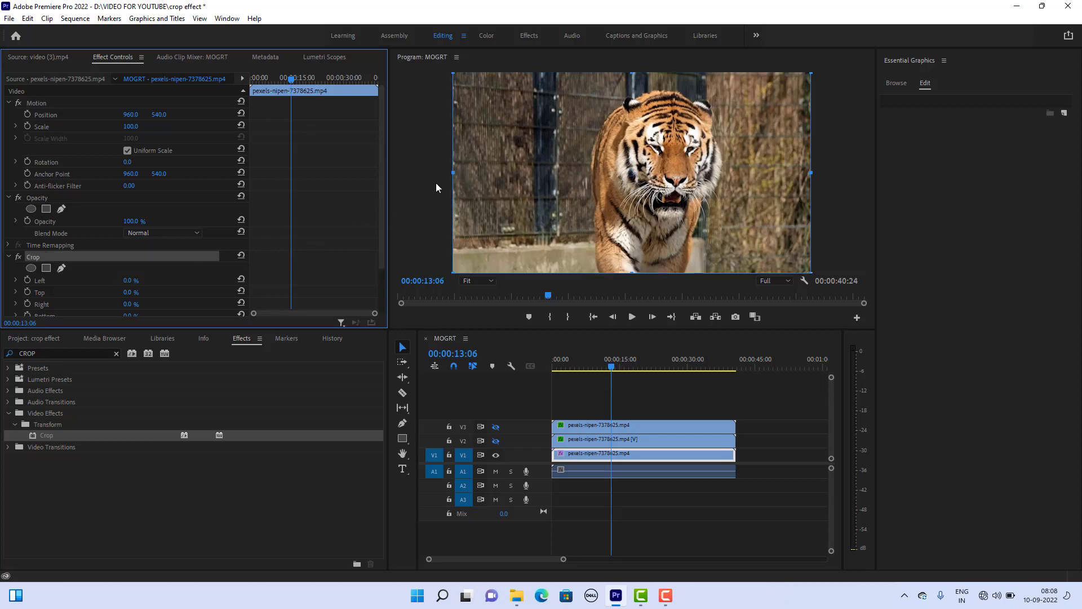
click(46, 105)
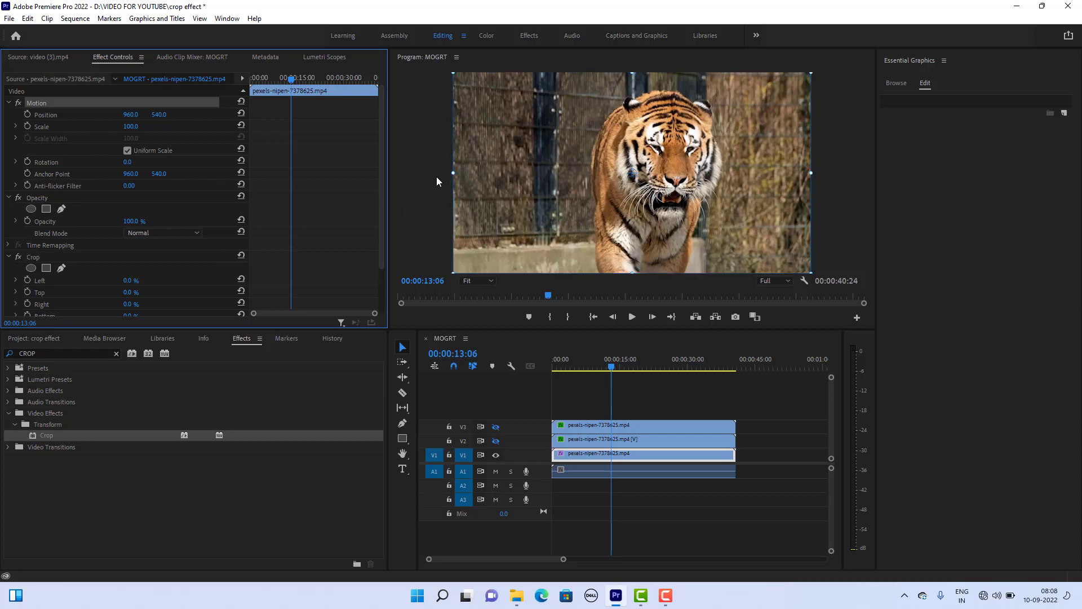
drag(451, 173, 546, 173)
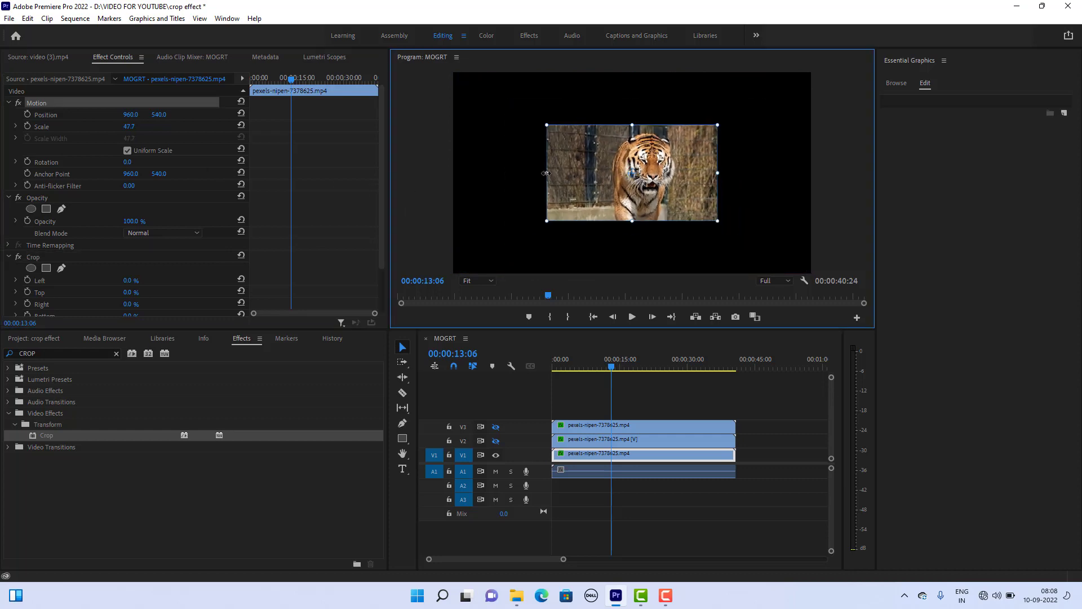
key(ctrl+z)
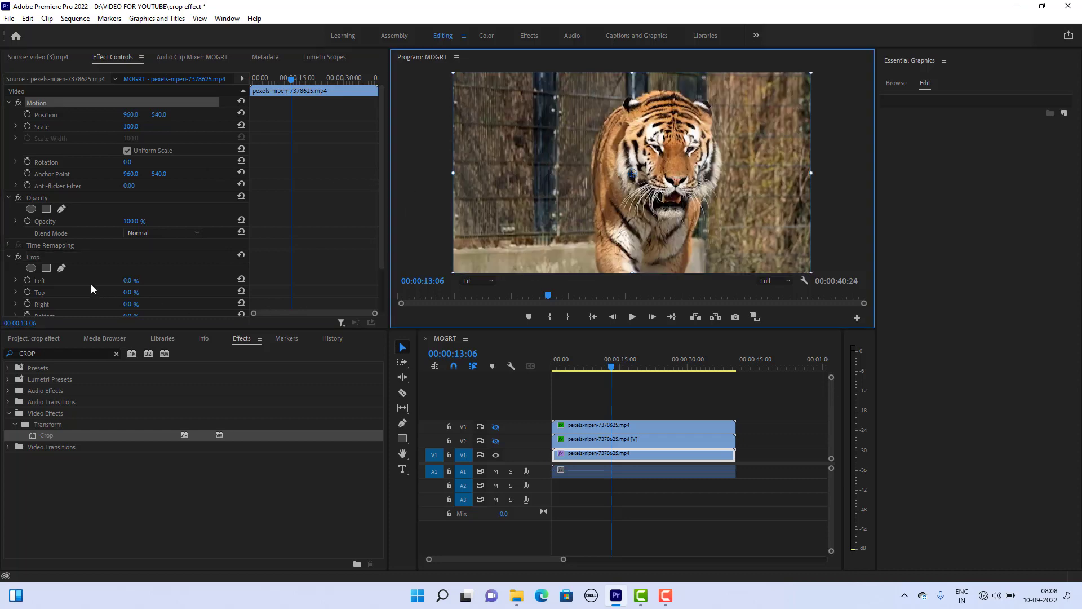
Try cropping the V1 clip to about 35.3% Left and 21.7% Right with the Crop frame handles, and undo both crops.
click(42, 256)
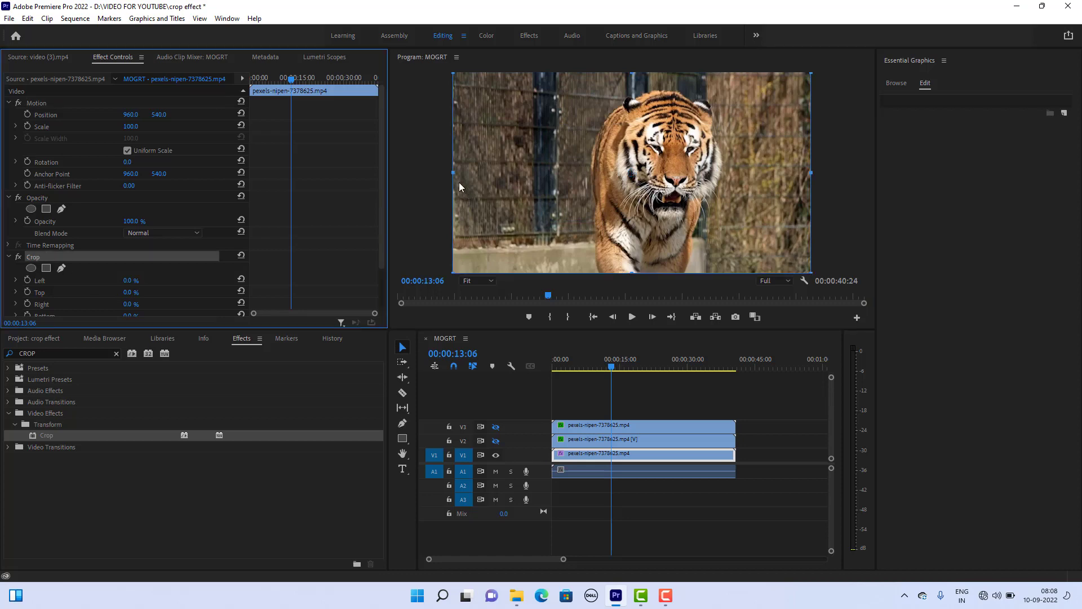
drag(454, 176, 580, 204)
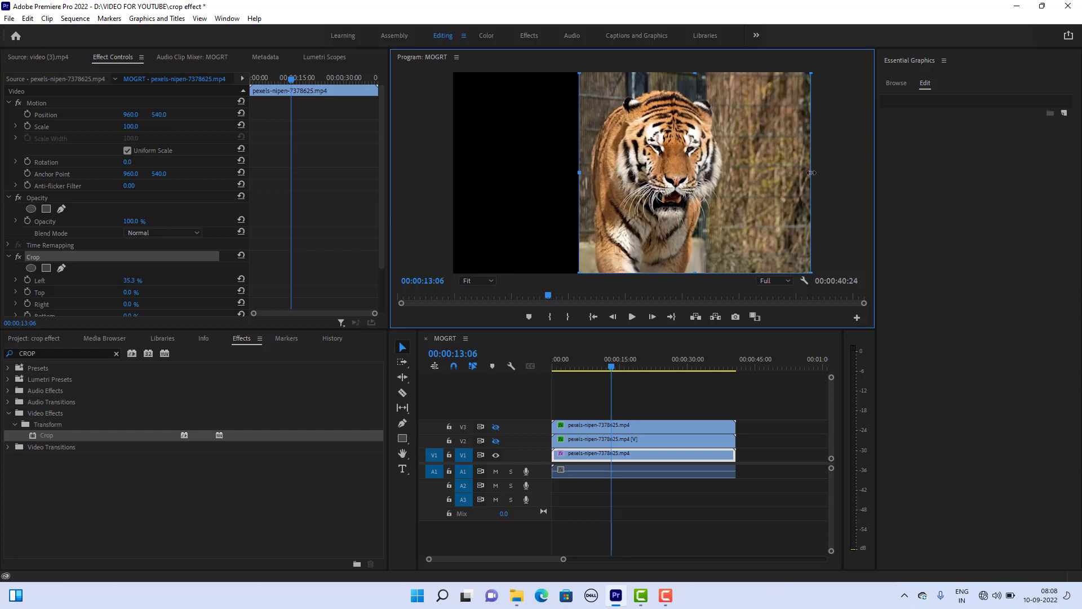
drag(811, 174, 734, 181)
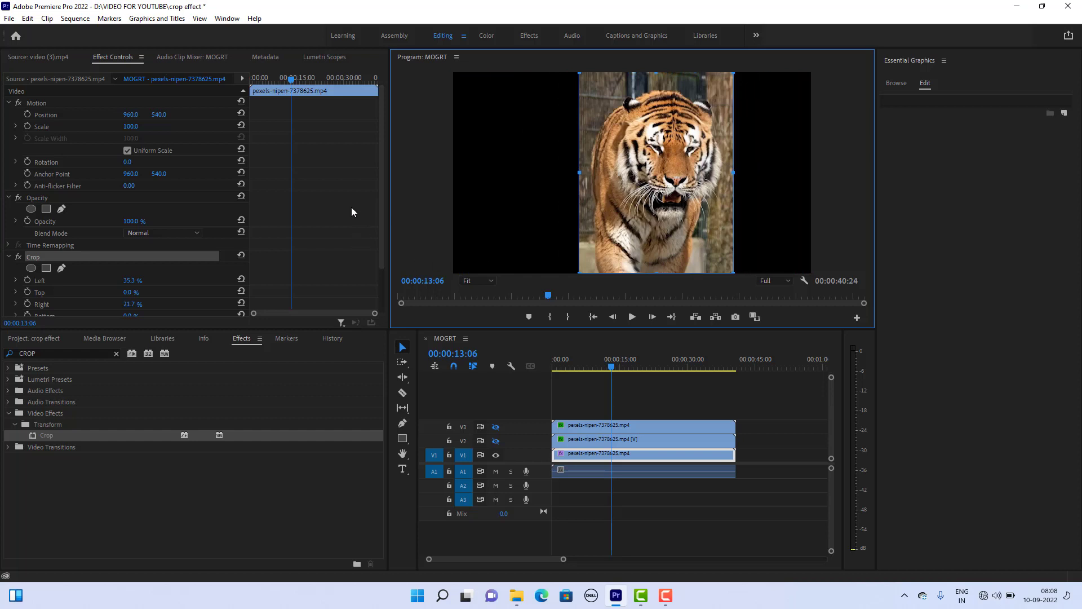
scroll(352, 212, down, 2)
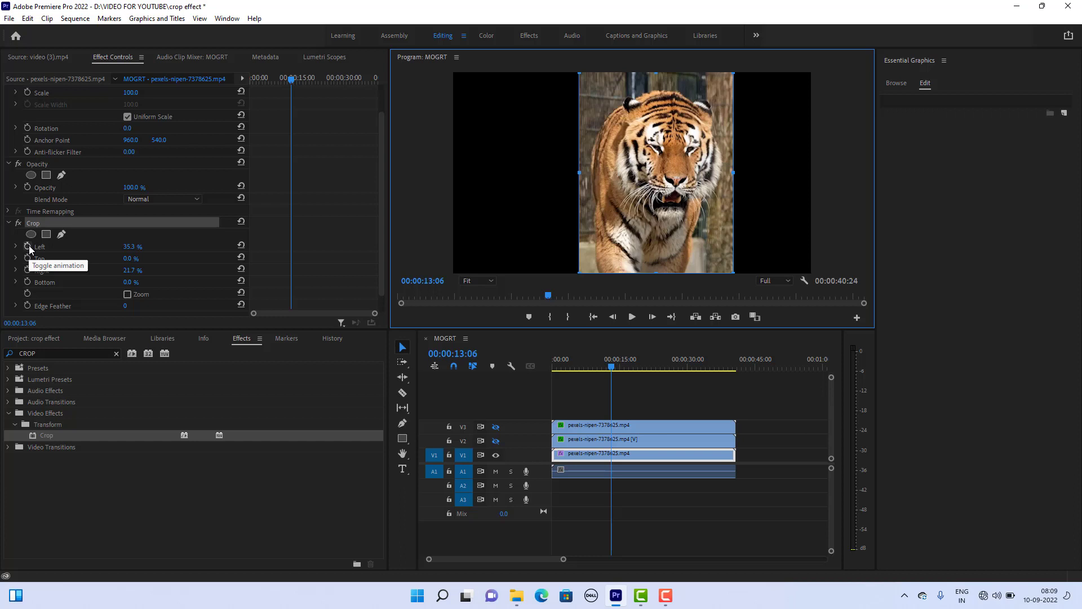
key(ctrl+z)
key(ctrl+z)
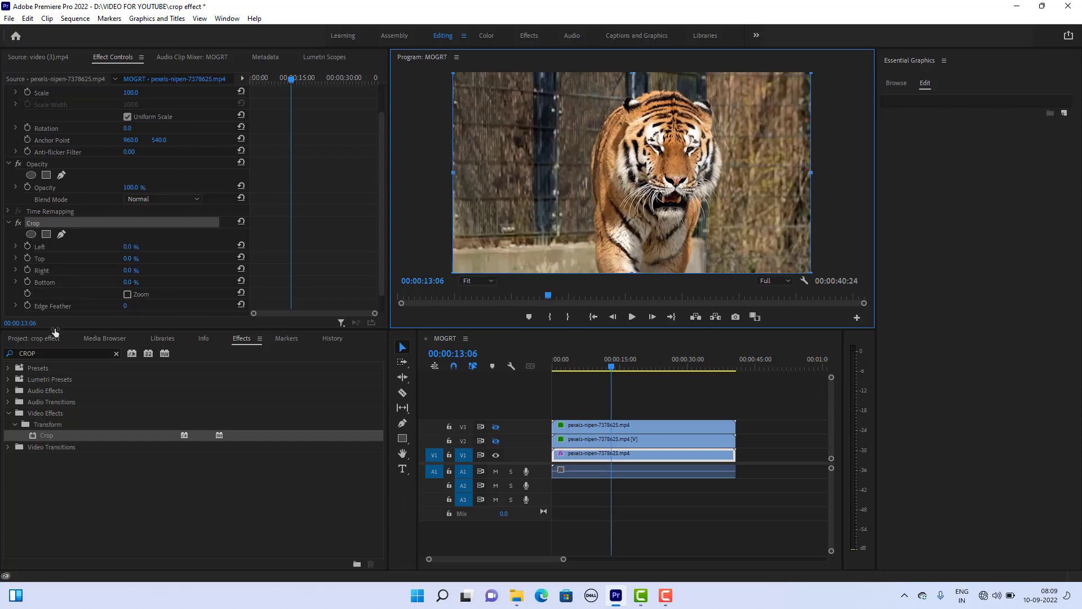
Hide track V1, show track V3, and play the V3 clip alone from the start of the sequence.
click(495, 455)
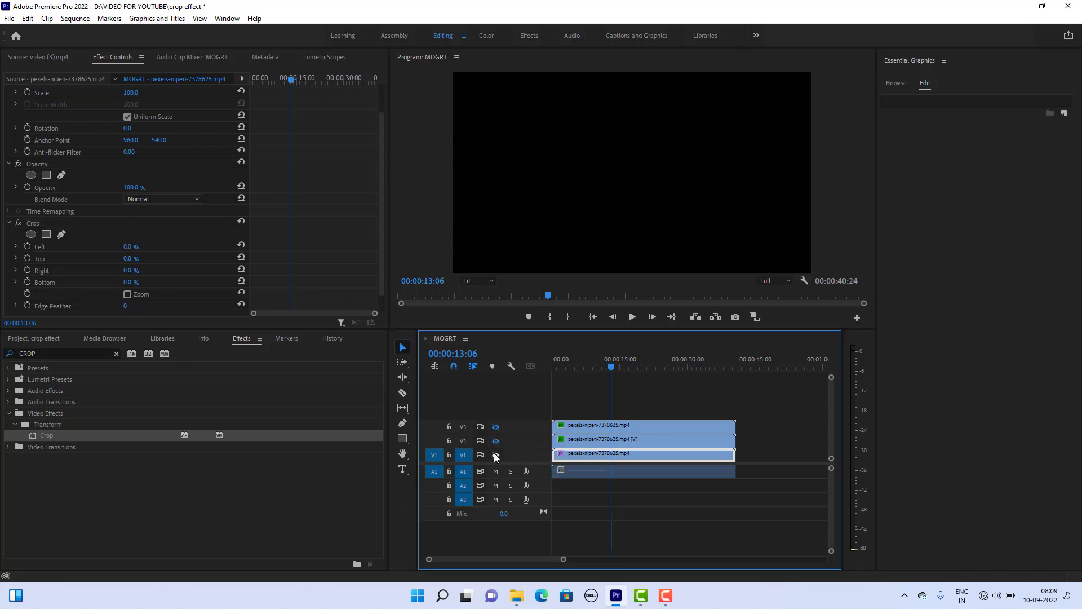
click(496, 426)
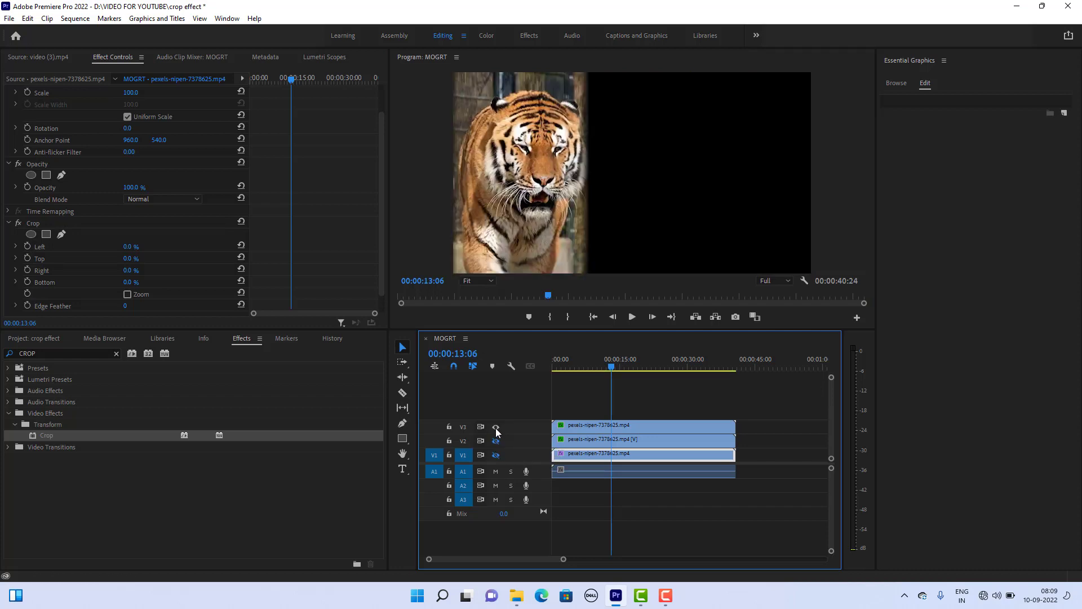
key(Home)
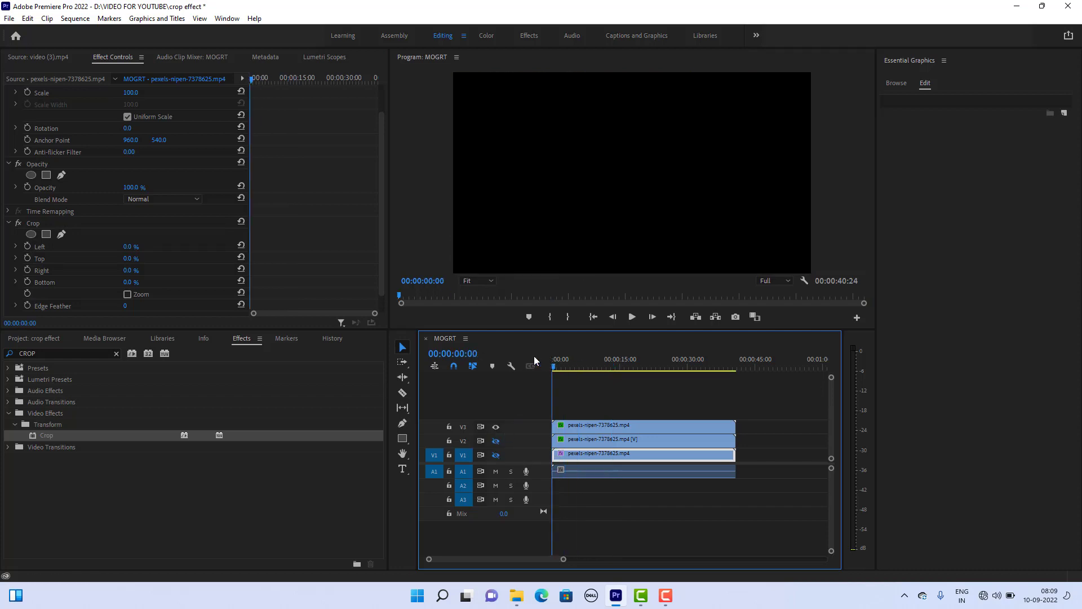
click(498, 454)
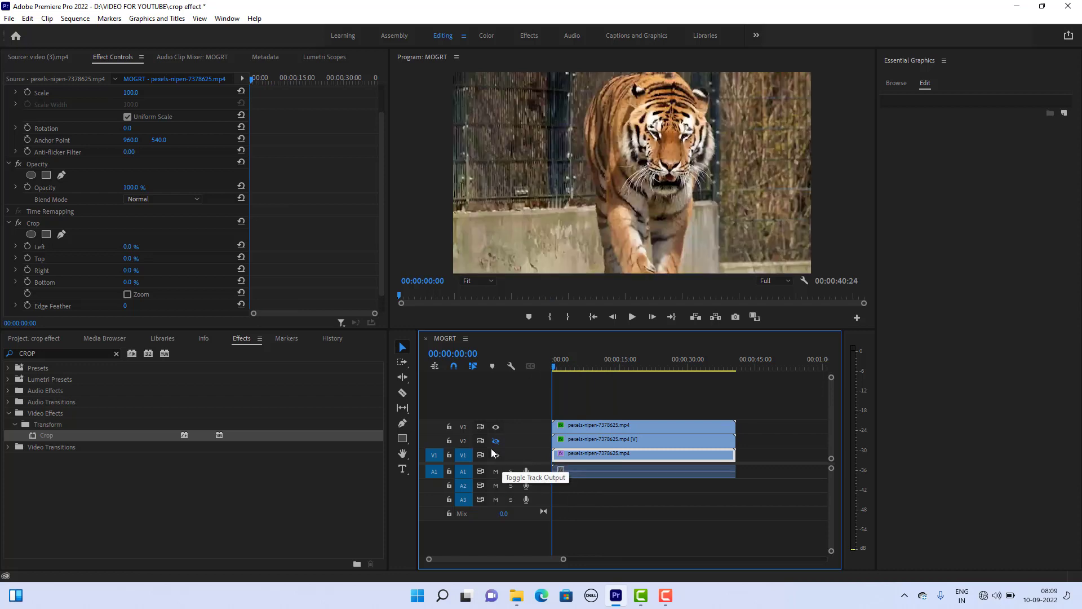
click(495, 455)
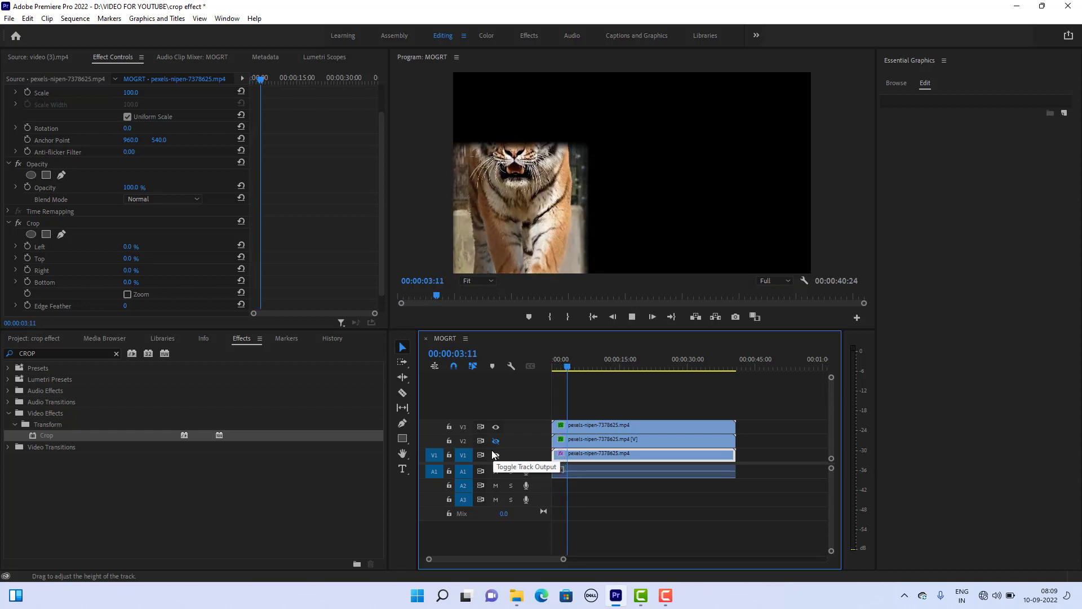
Select the V3 clip, review its Motion values and Top crop keyframes, and play its reveal from the start of the sequence.
key(space)
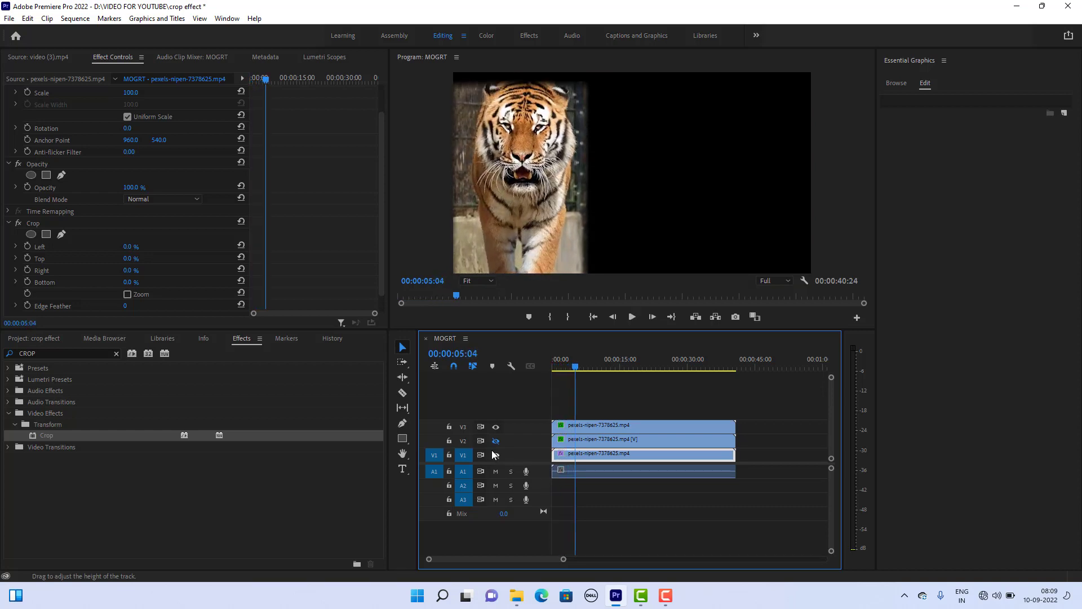
click(574, 429)
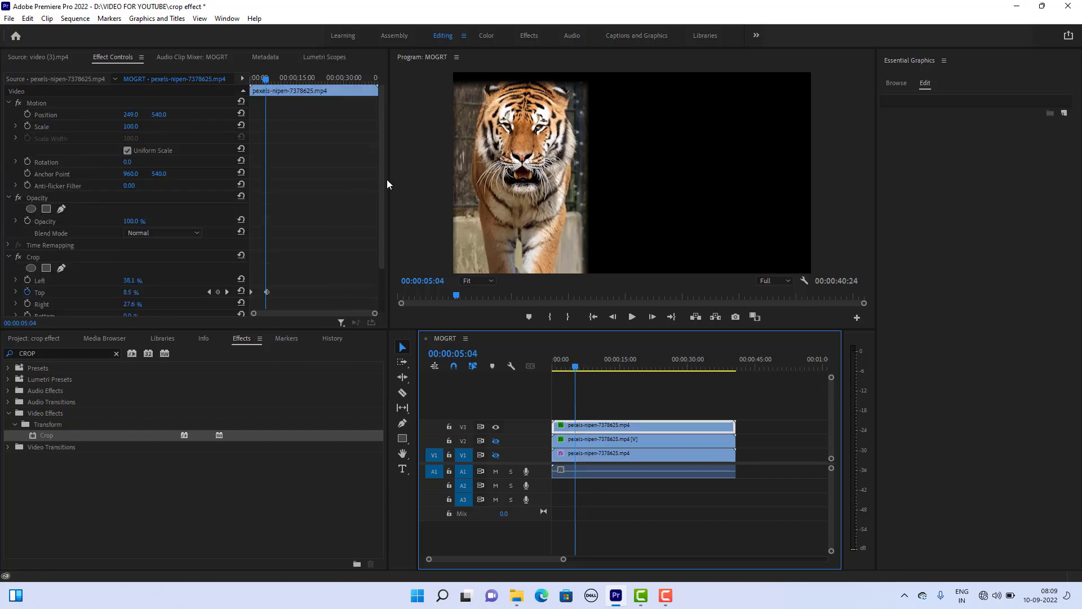
scroll(381, 211, down, 1)
scroll(383, 212, down, 1)
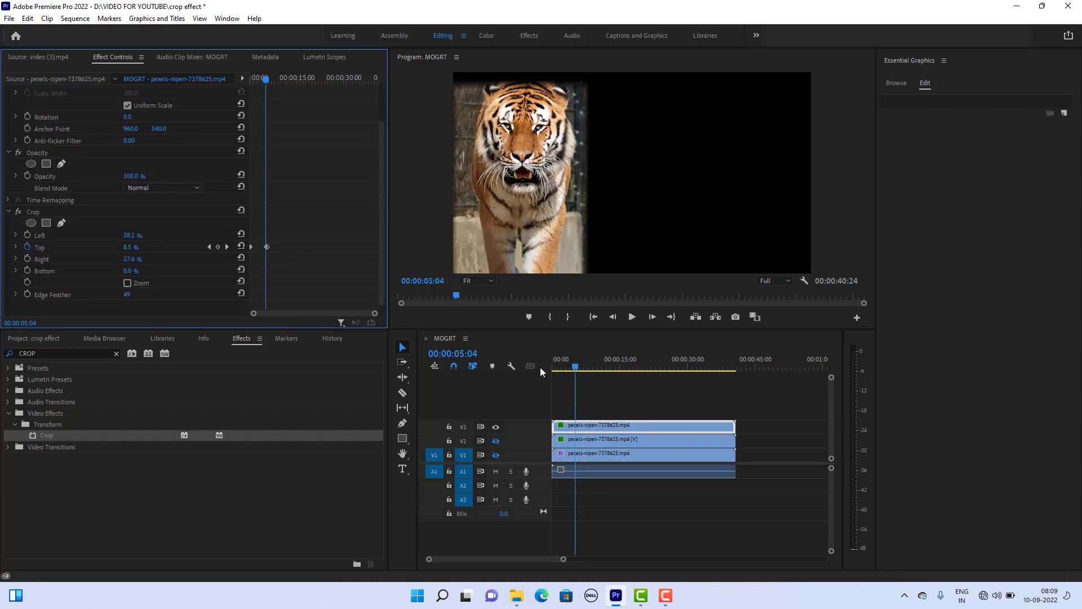
drag(576, 364, 547, 357)
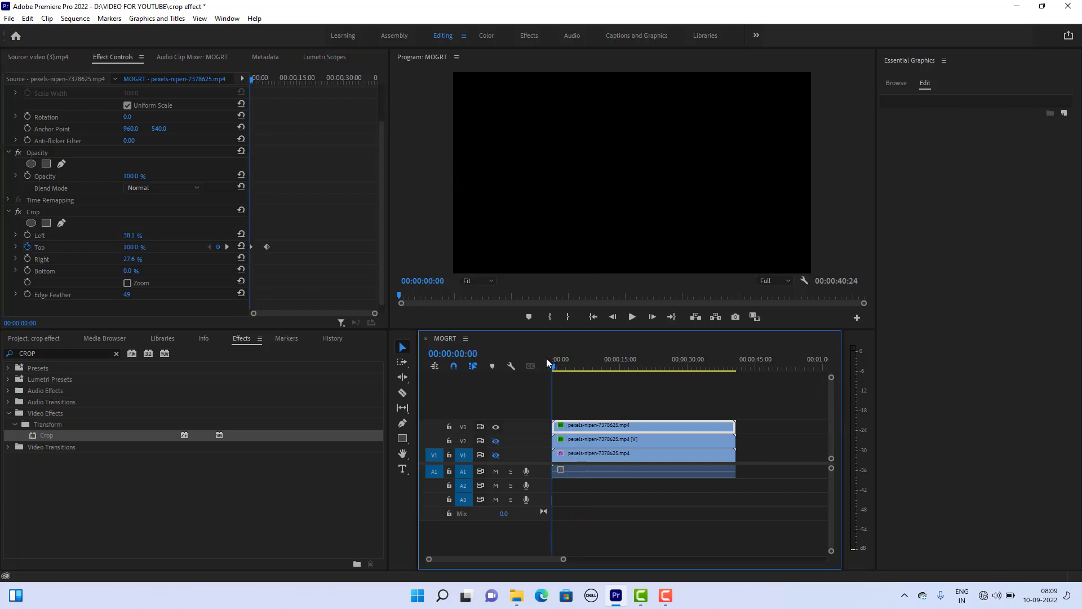
drag(384, 239, 382, 151)
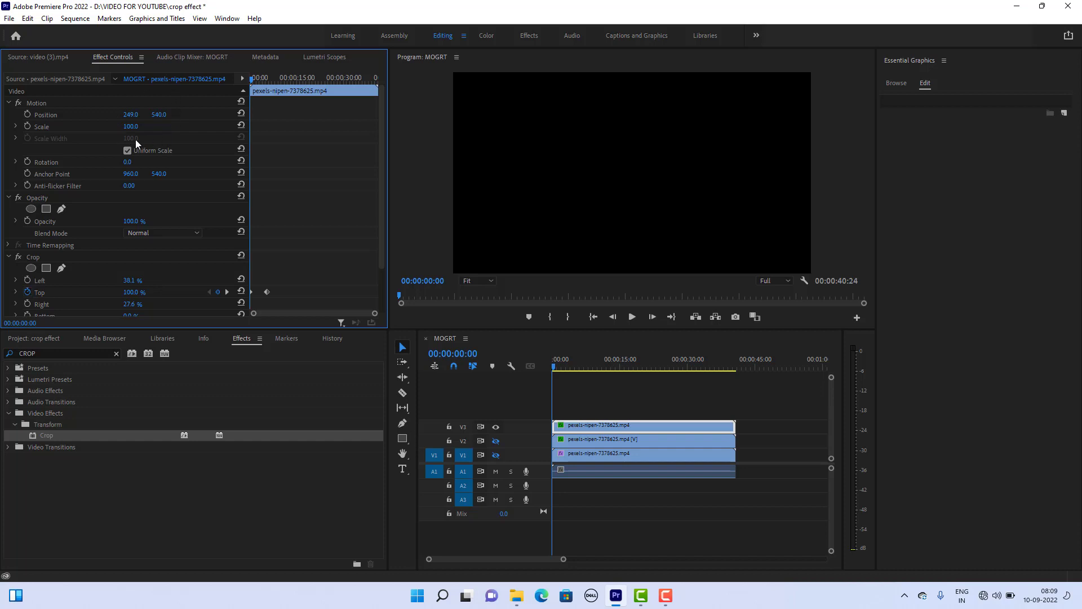
drag(381, 205, 381, 263)
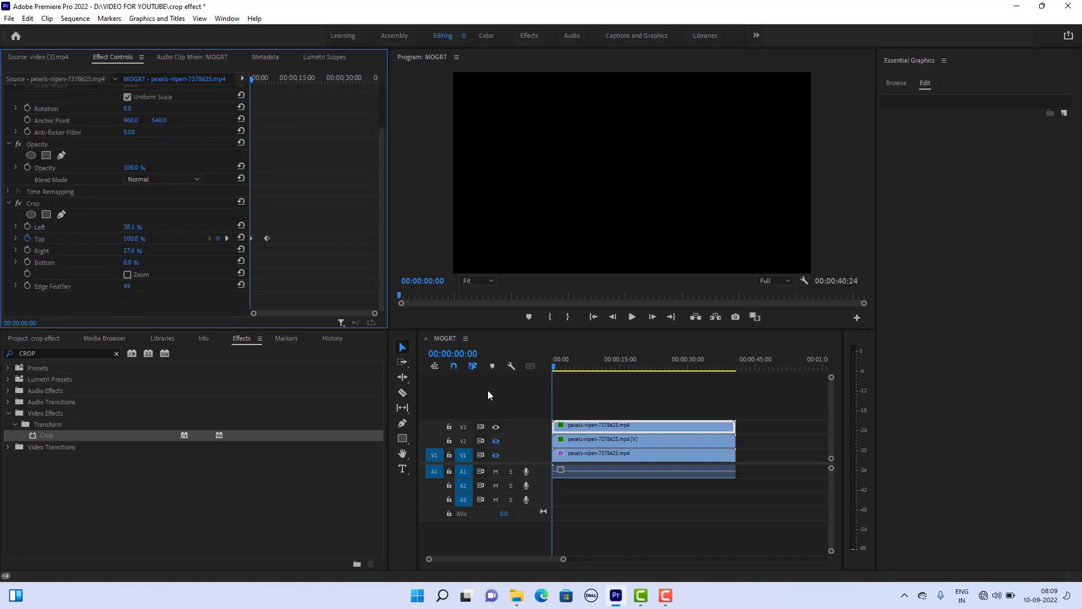
key(space)
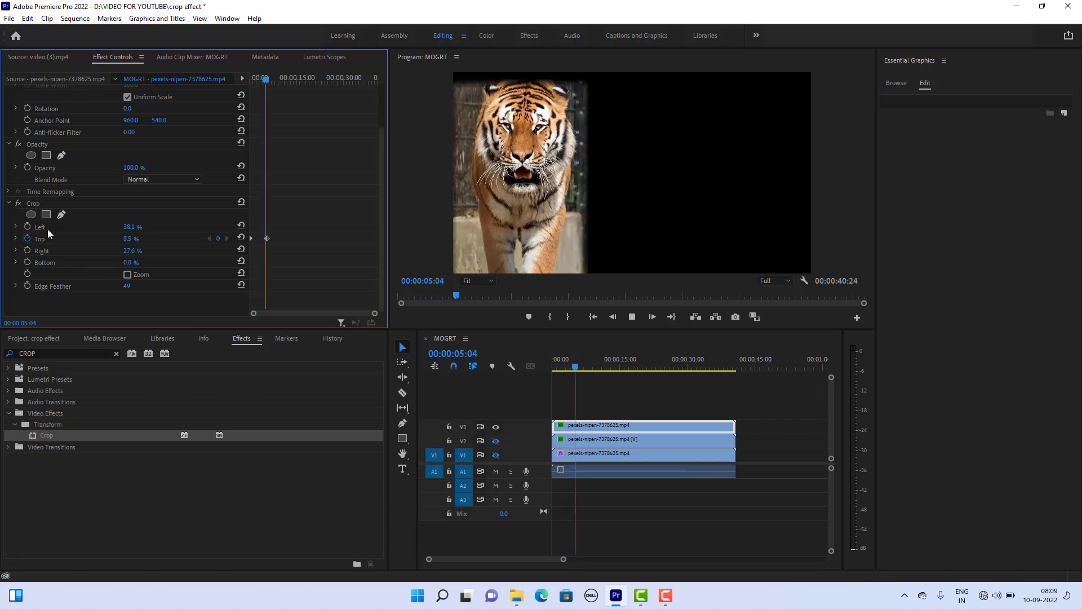
key(space)
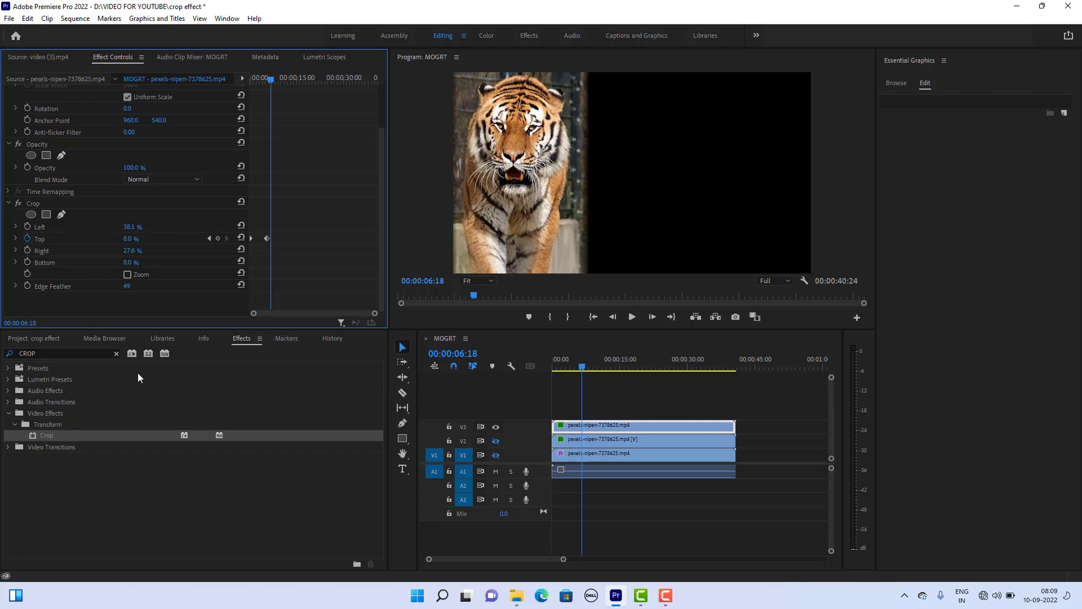
Hide track V3, show track V2, move the playhead back to about 00:00:05:22, and play the V2 clip alone.
click(496, 426)
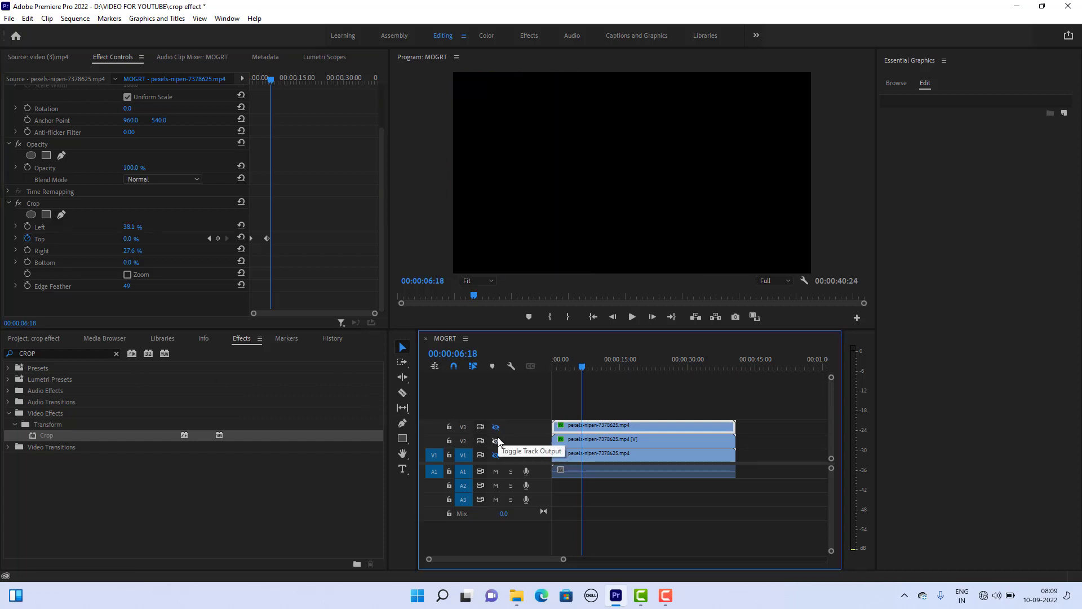
click(496, 442)
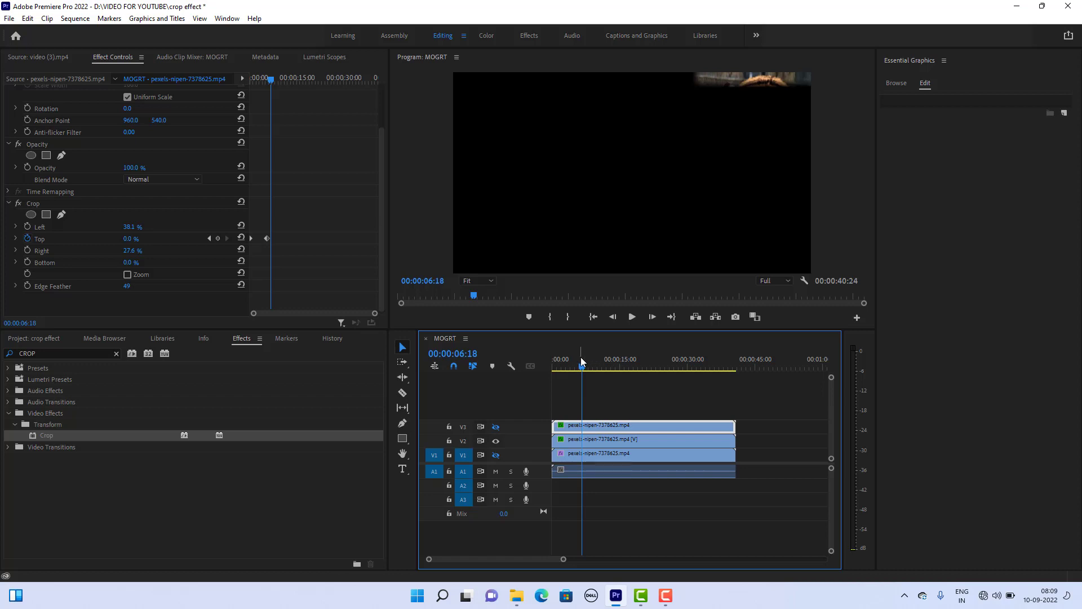
key(Left)
key(Left)
key(Left)
key(Left)
key(Left)
key(Left)
key(Left)
key(Left)
key(Left)
key(Left)
key(Left)
key(Left)
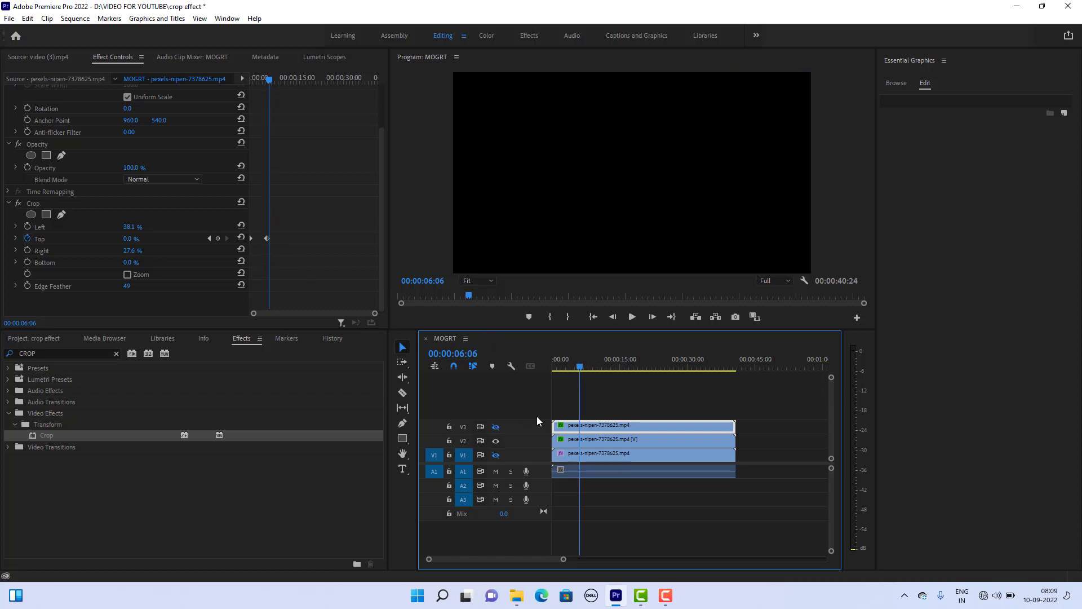
click(579, 365)
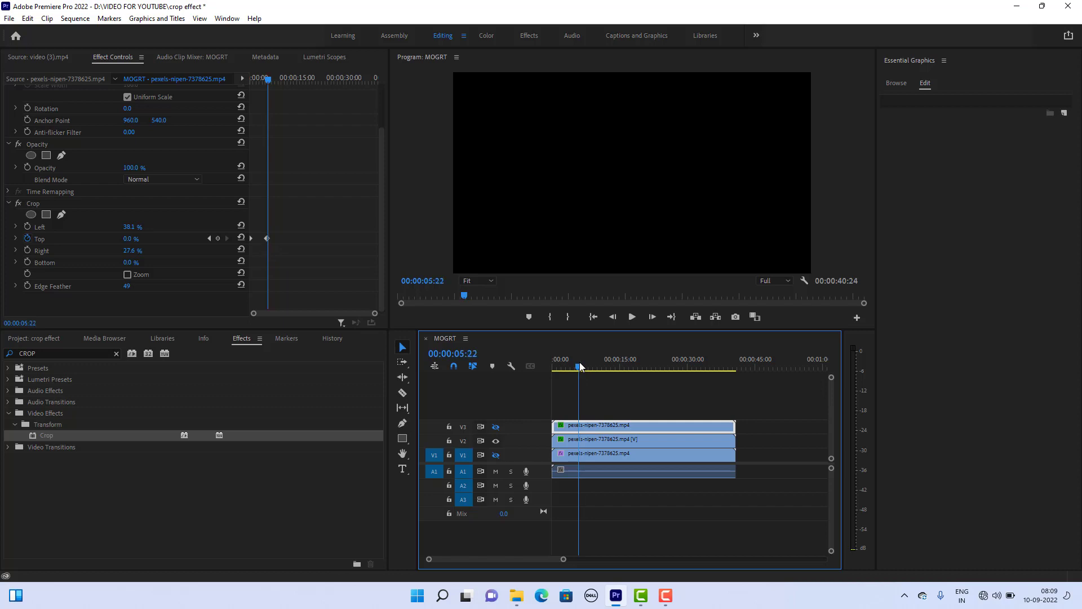
key(space)
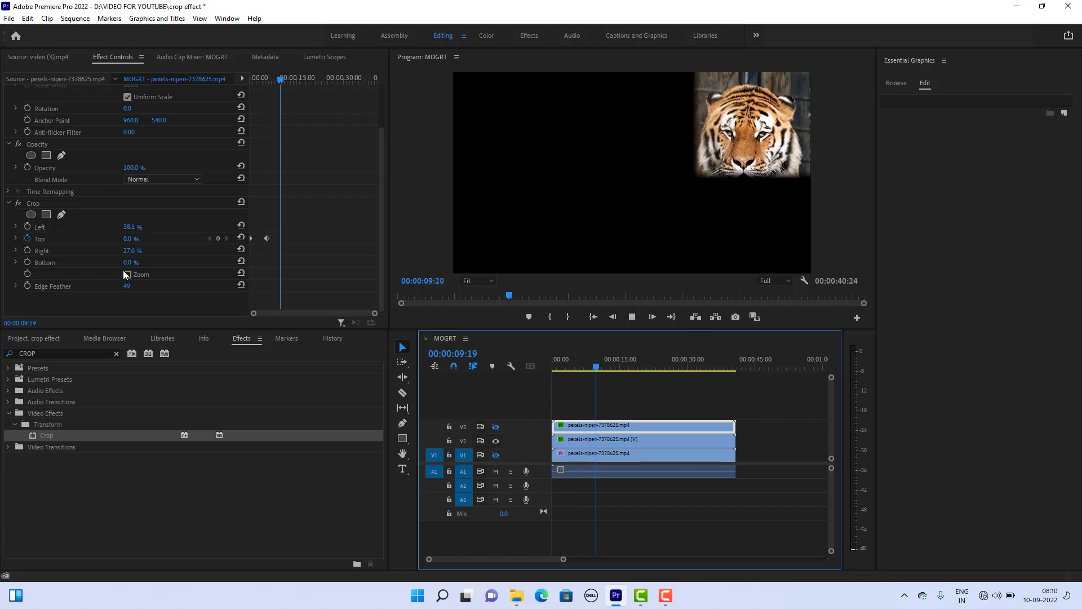
key(space)
Select the V2 clip, review its Bottom crop keyframes, and replay its reveal.
click(589, 445)
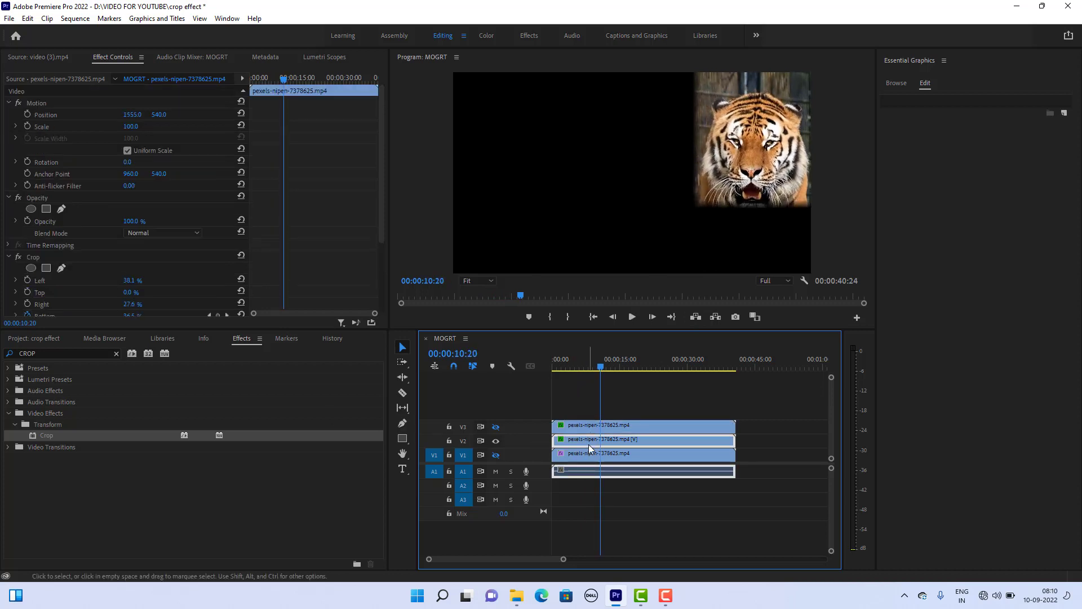
scroll(361, 234, down, 5)
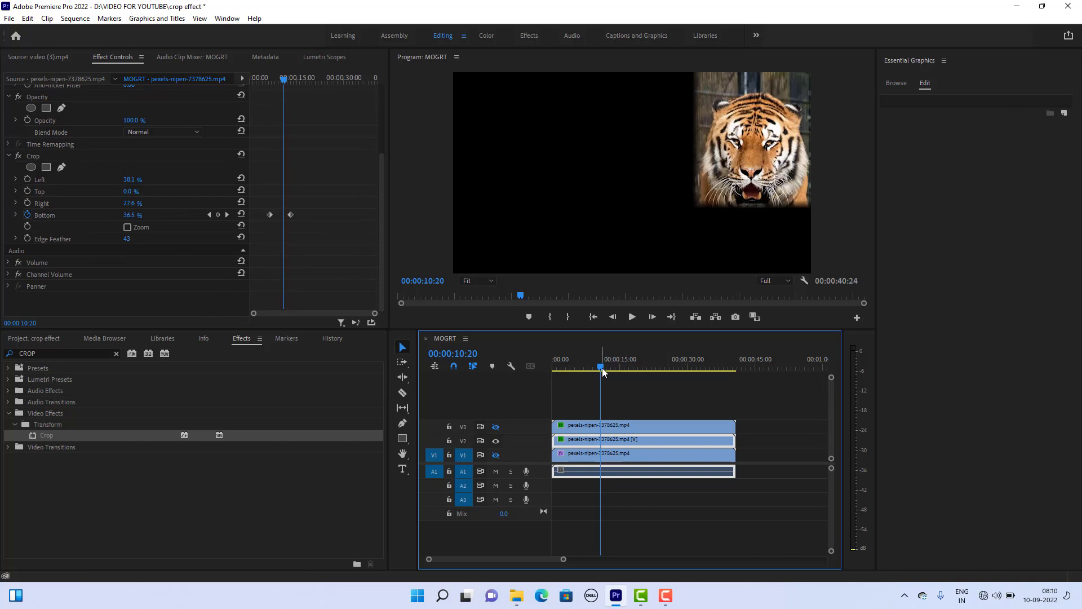
drag(602, 368, 593, 366)
key(j)
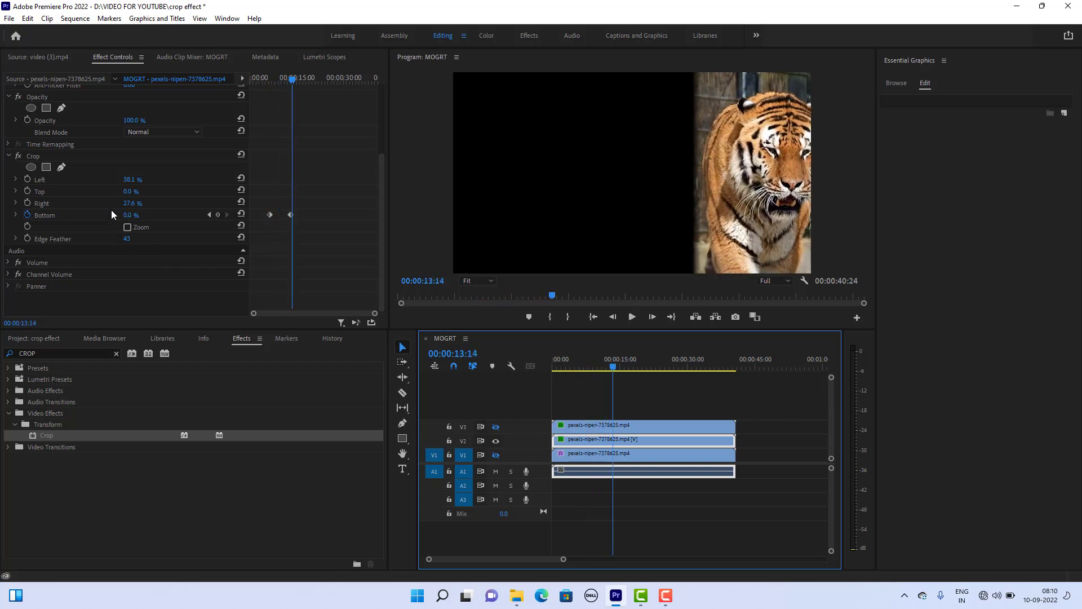
Show tracks V3 and V1 again and play the full three-panel reveal from the start of the sequence.
click(496, 427)
click(495, 454)
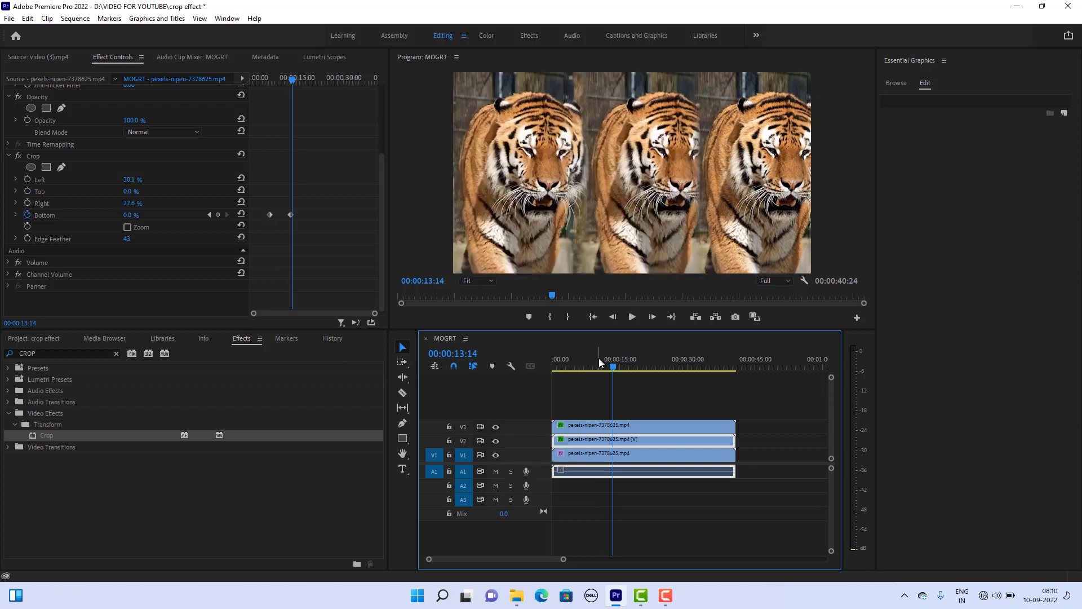
key(Home)
key(space)
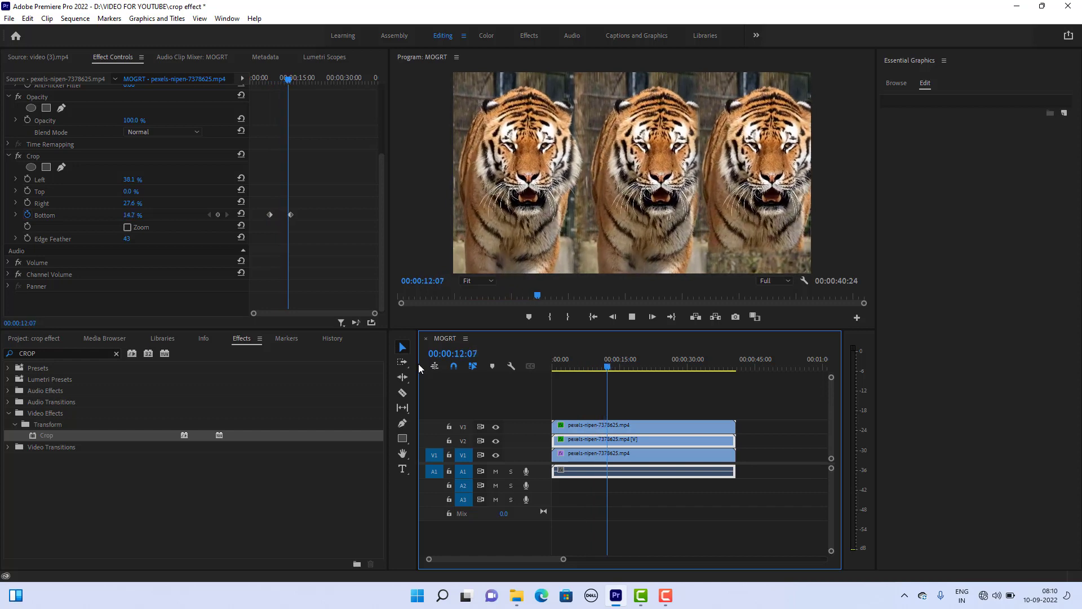
key(space)
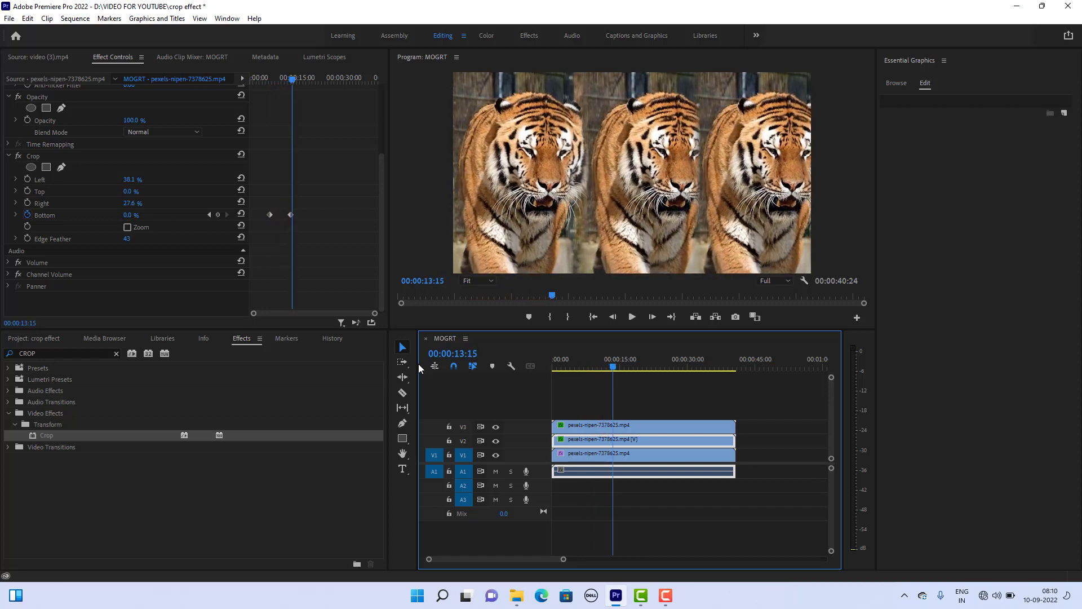
Find the Tint effect and apply it to the V3 and V2 clips.
click(62, 355)
text(TINT)
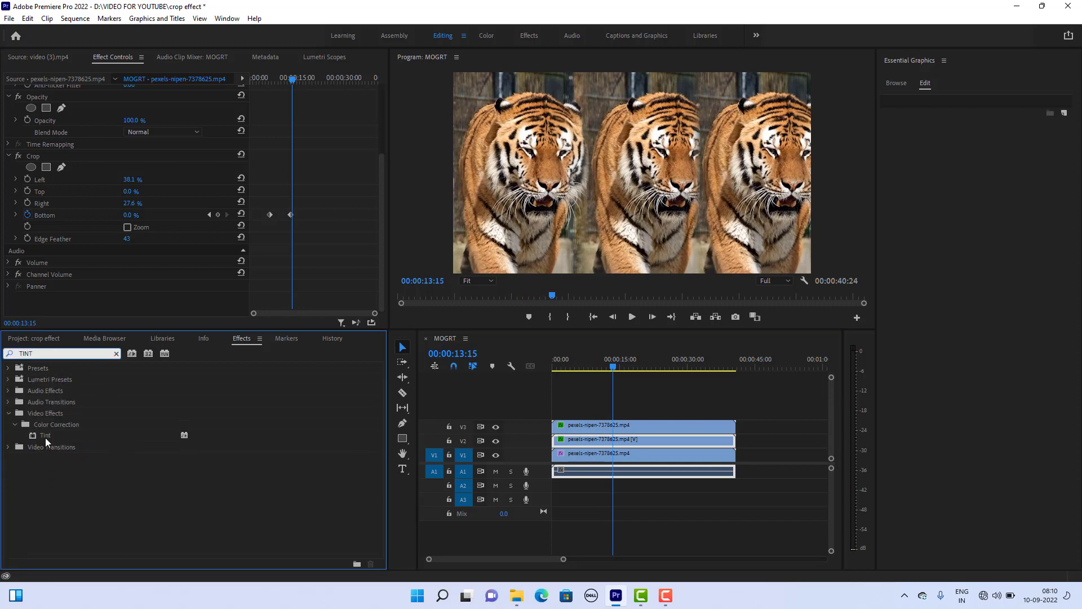
drag(46, 440, 654, 427)
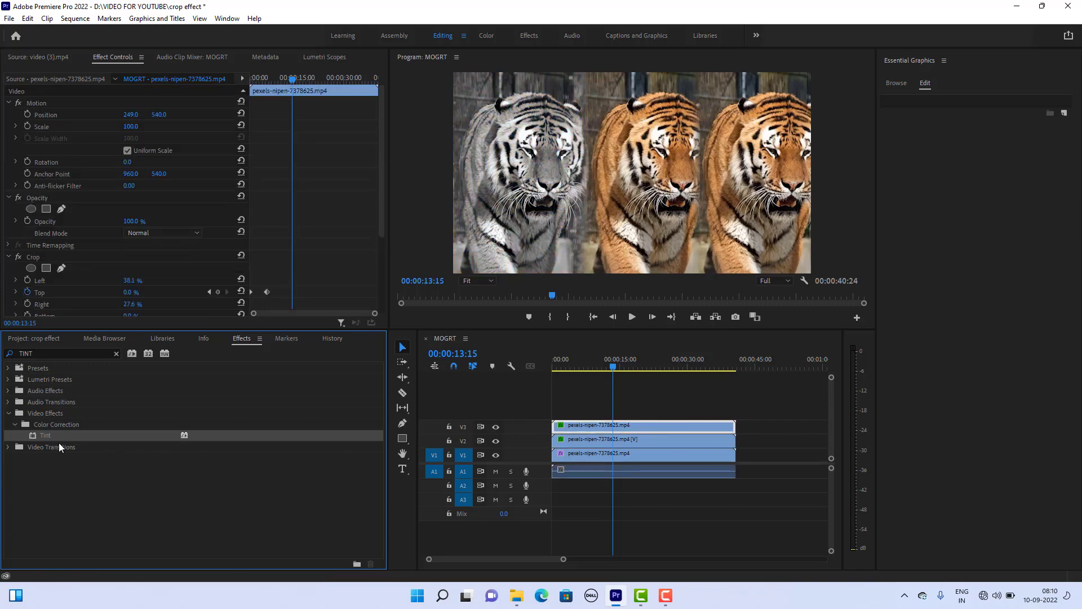
drag(52, 435, 614, 456)
click(618, 446)
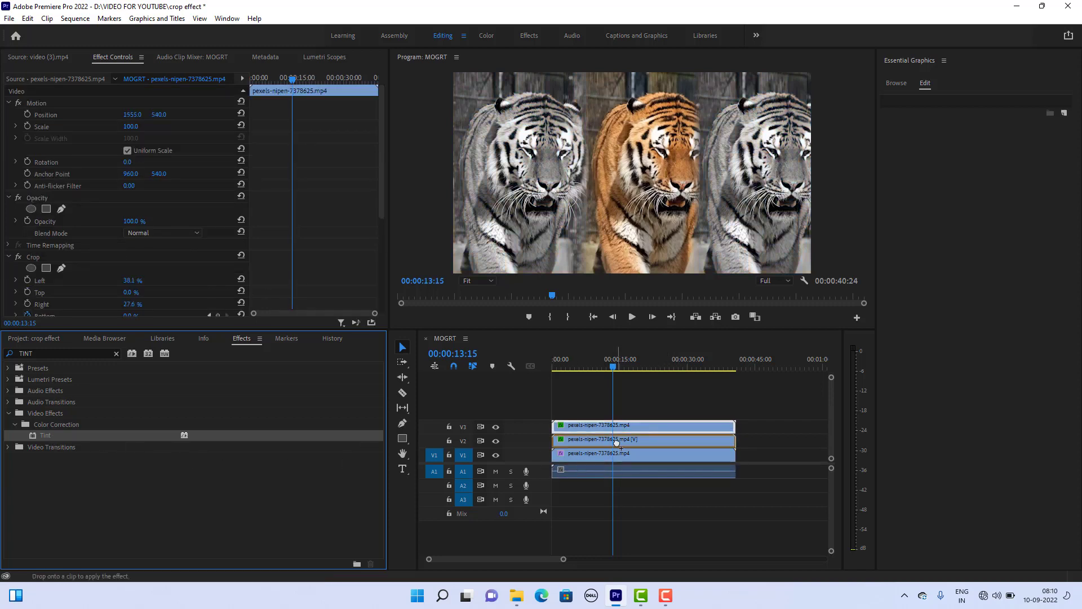
Set the V3 clip's Tint Map Black To colour to teal 158D8E.
click(591, 425)
scroll(335, 192, down, 2)
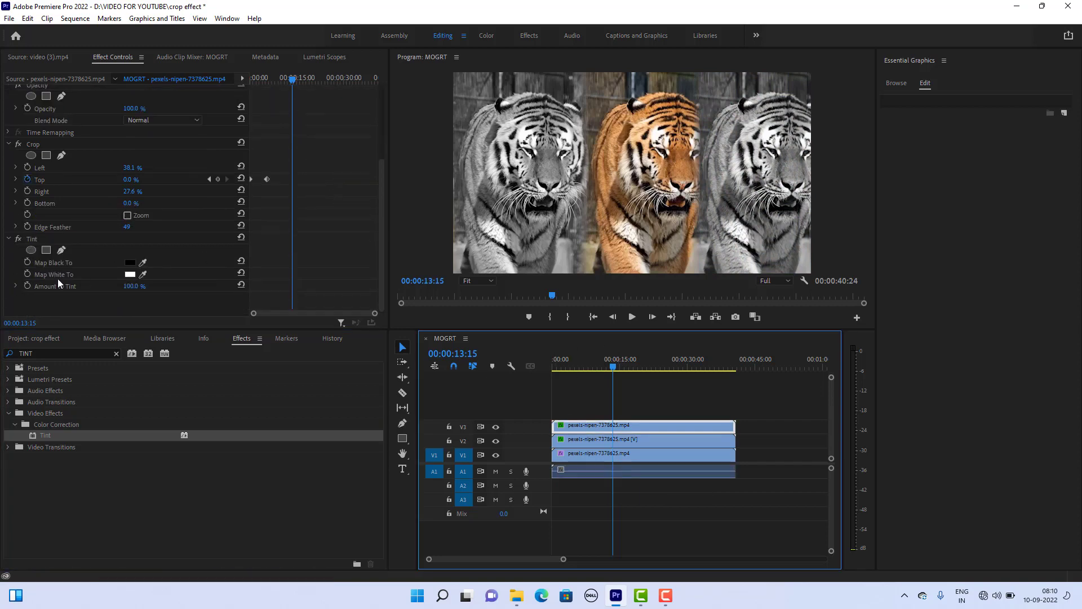
click(130, 262)
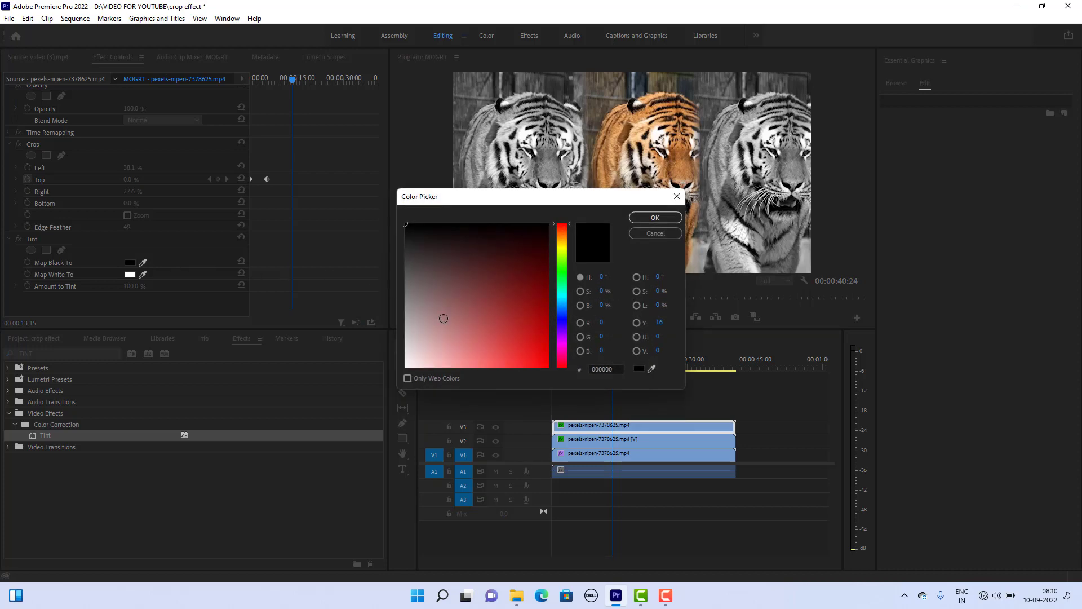
click(562, 295)
click(528, 303)
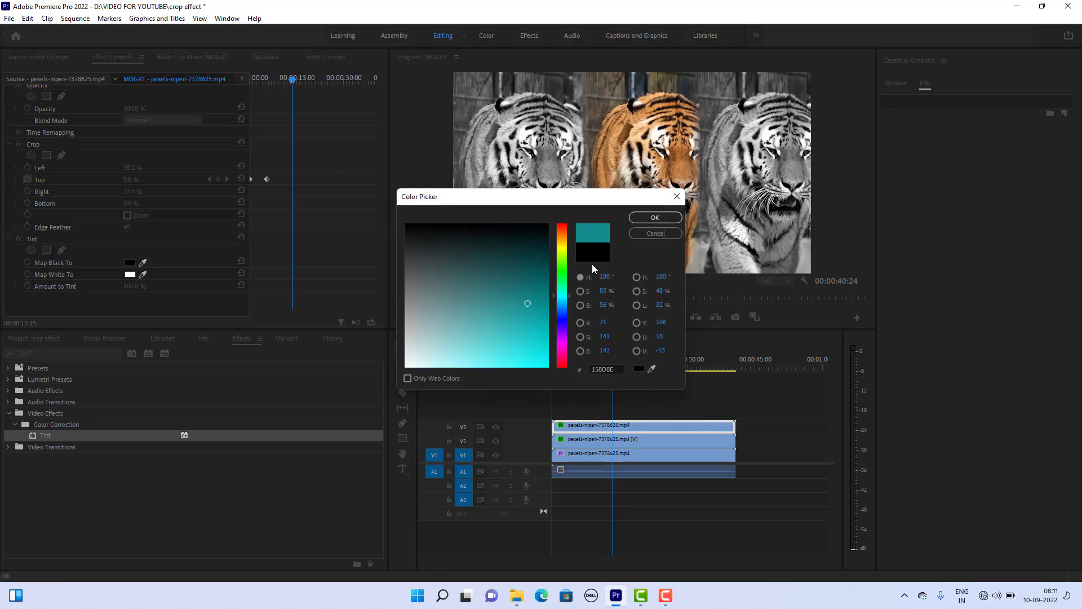
click(652, 218)
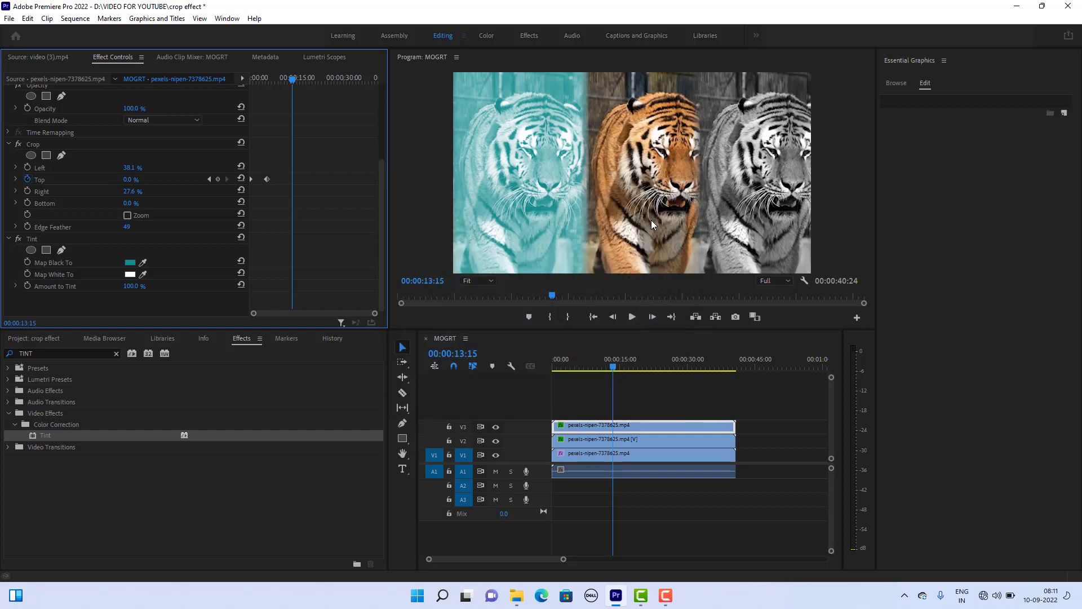
Set the V2 clip's Tint Map Black To colour to dark yellow 816609.
click(614, 445)
scroll(299, 215, down, 2)
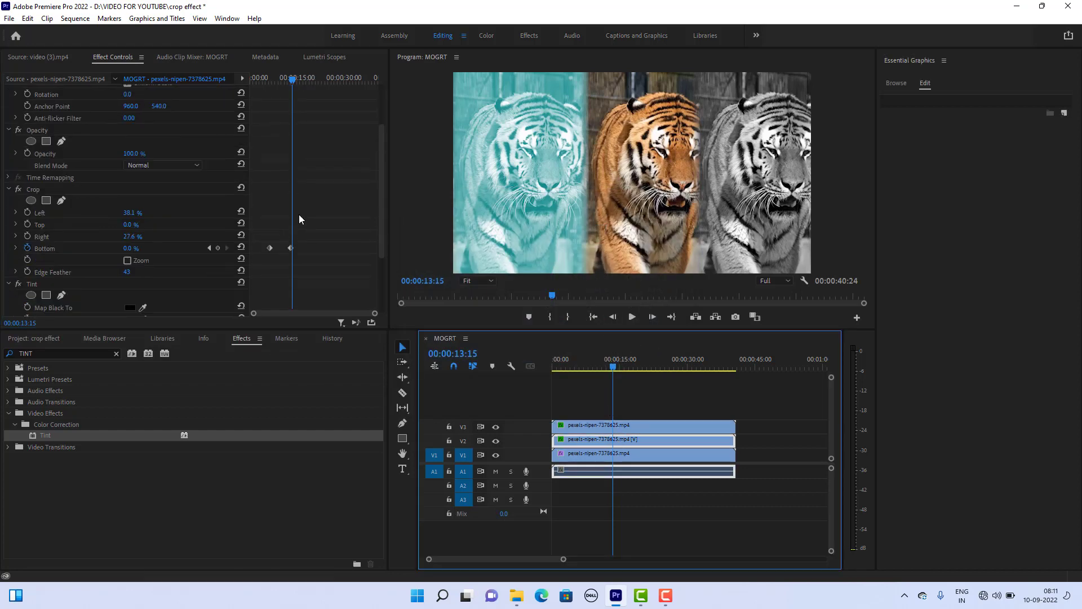
scroll(299, 216, down, 2)
click(130, 240)
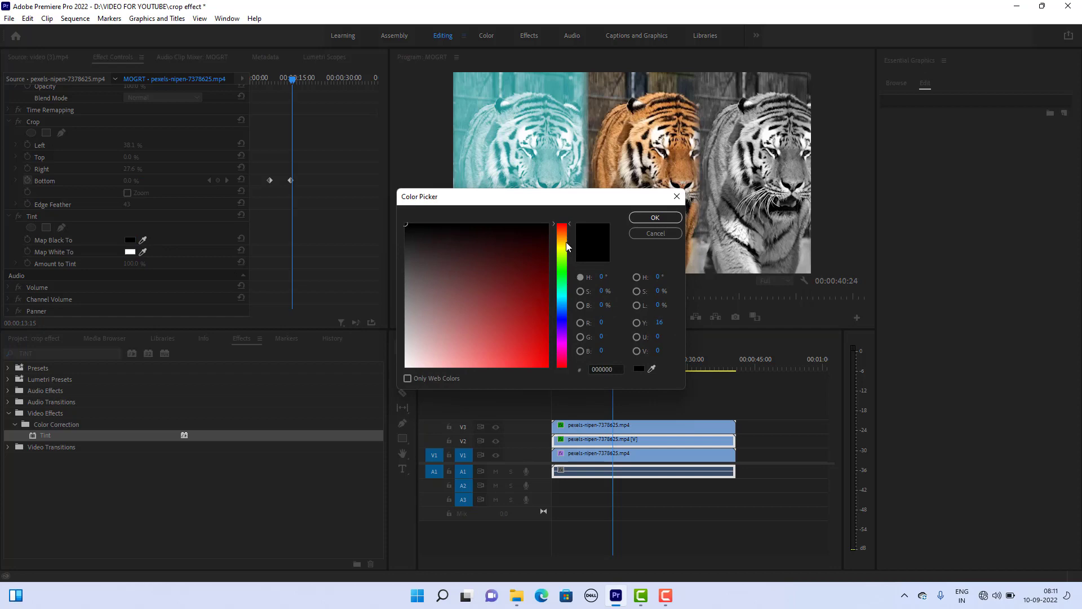
click(565, 242)
click(538, 295)
click(654, 218)
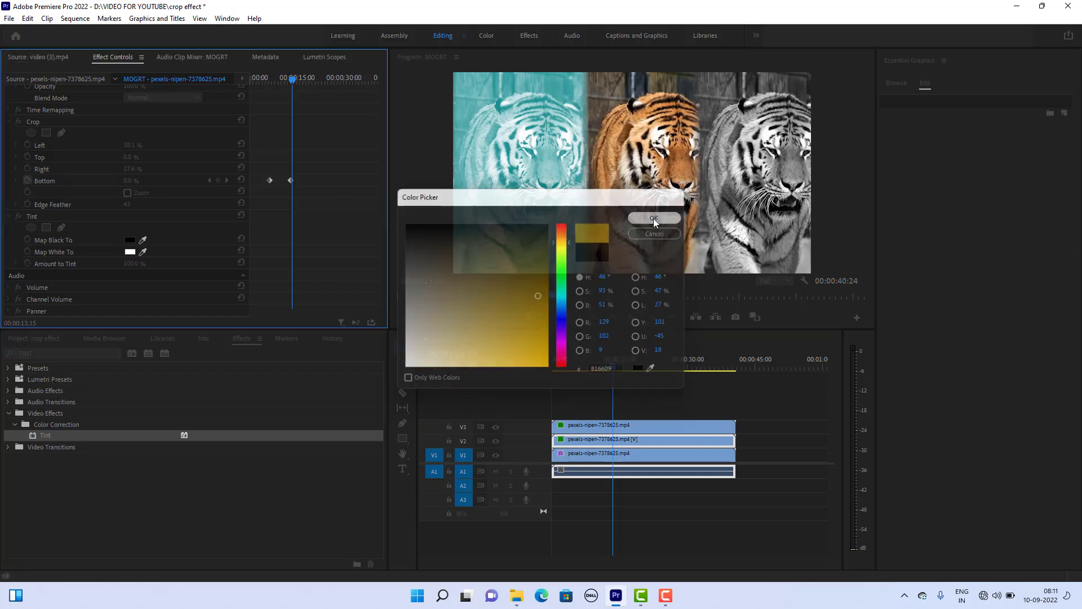
Play the tinted panels from the start of the sequence to about 00:00:04:14.
key(Home)
key(space)
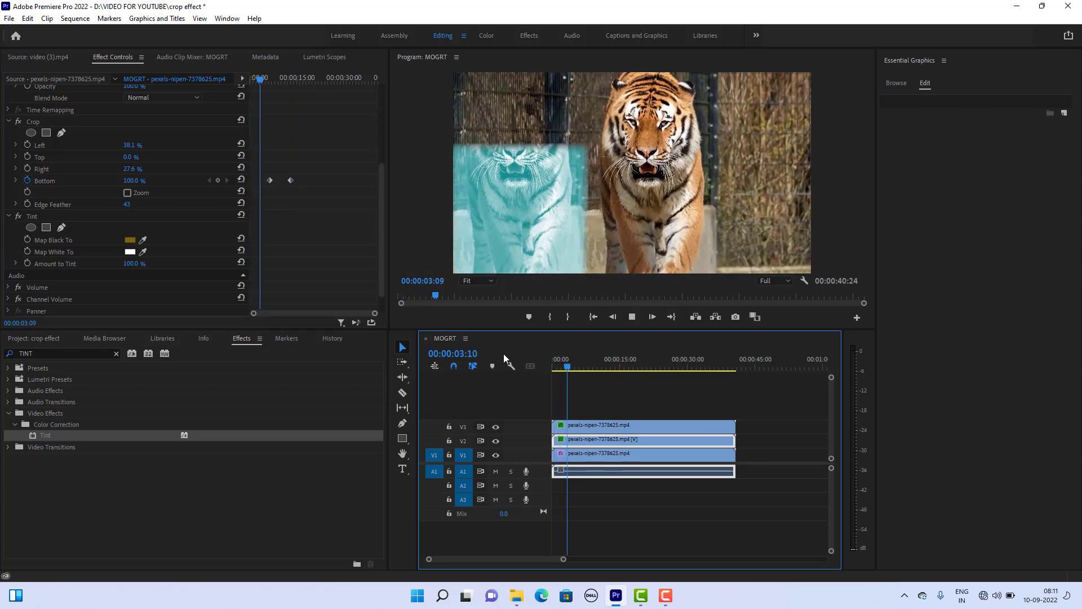
key(space)
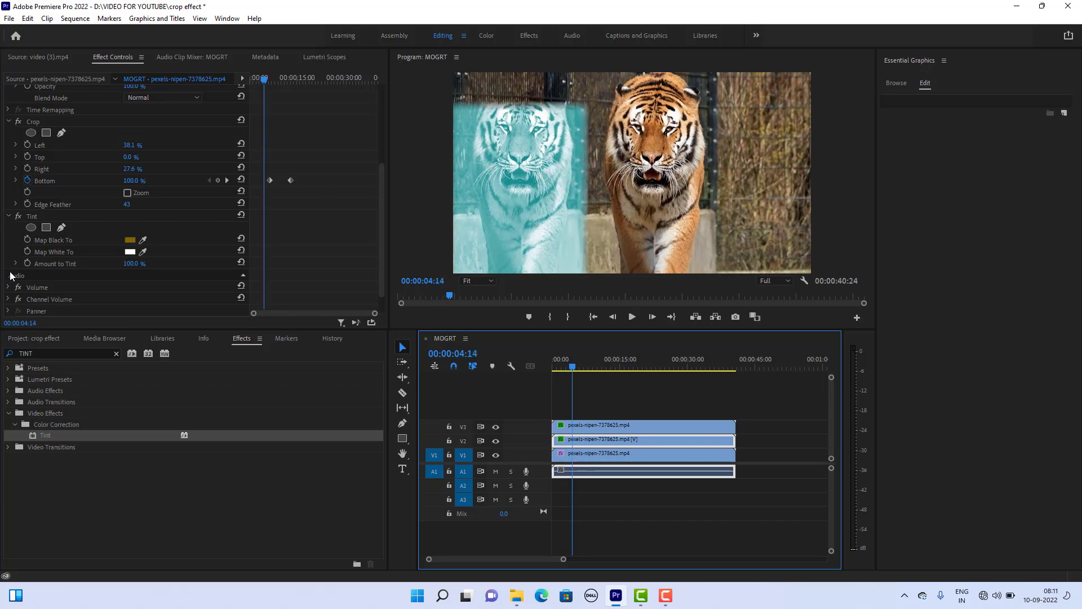
Adjust the Edge Feather of the V2 clip's Crop effect.
scroll(138, 289, down, 1)
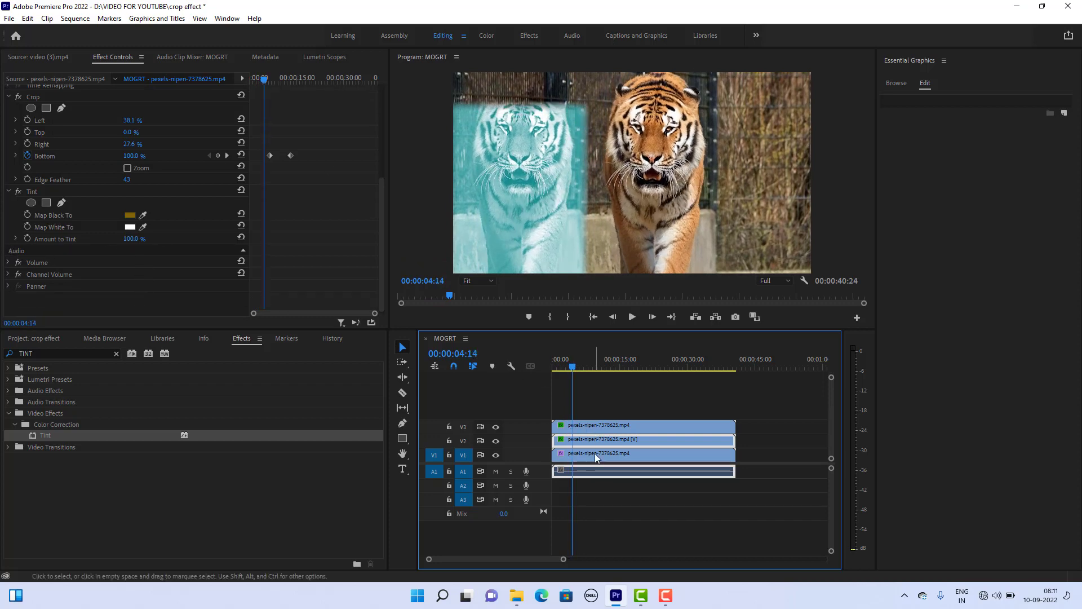
scroll(253, 203, up, 1)
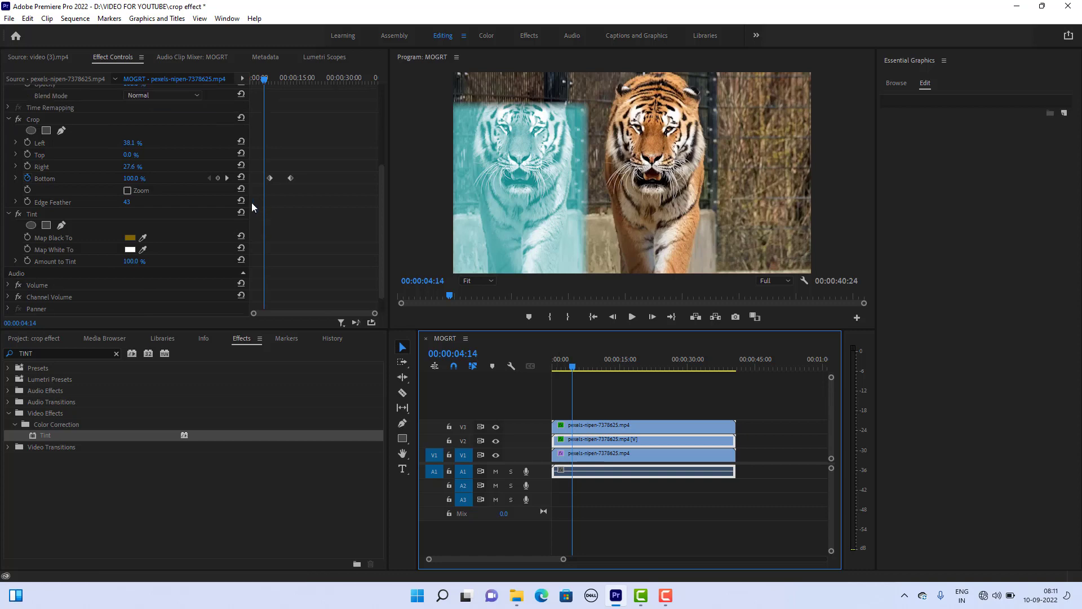
click(67, 202)
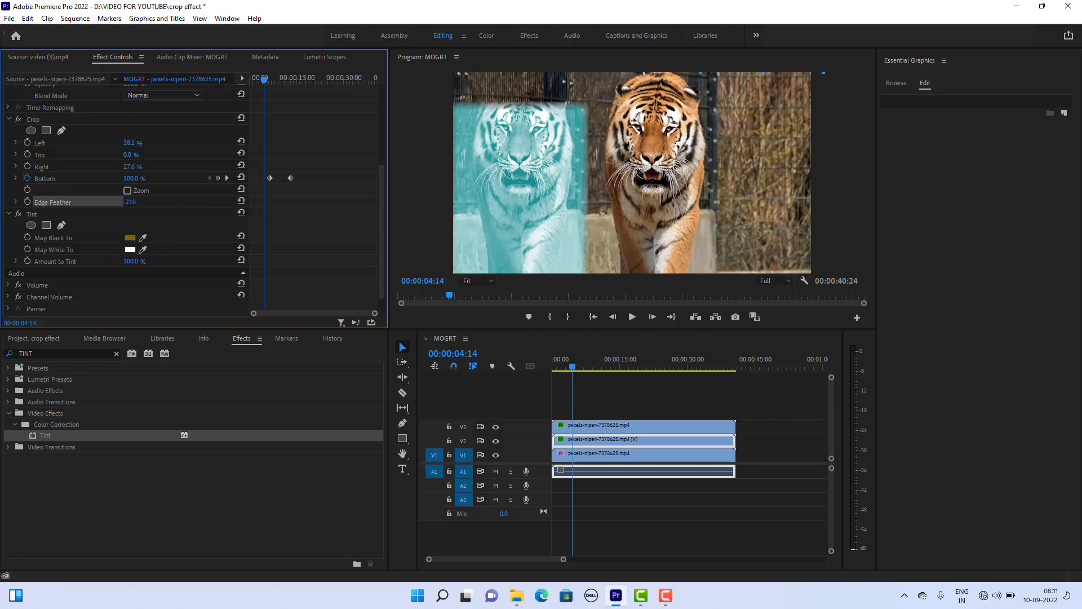
drag(124, 202, 96, 202)
Set the V3 clip's Crop Edge Feather to 27 and step the playhead back to 00:00:03:14.
drag(571, 367, 568, 368)
click(576, 429)
click(380, 198)
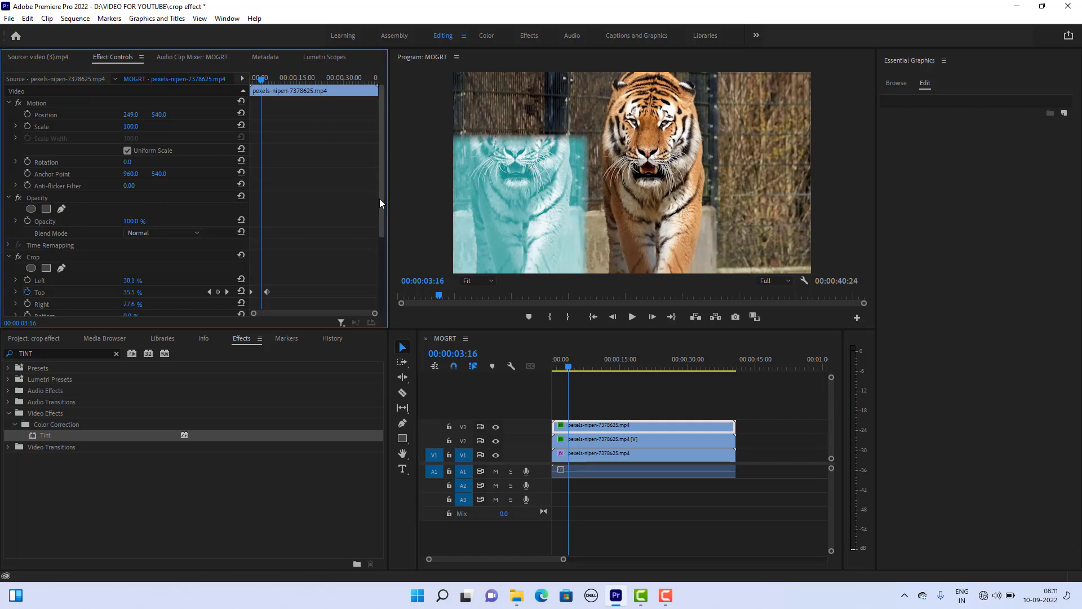
drag(380, 198, 385, 279)
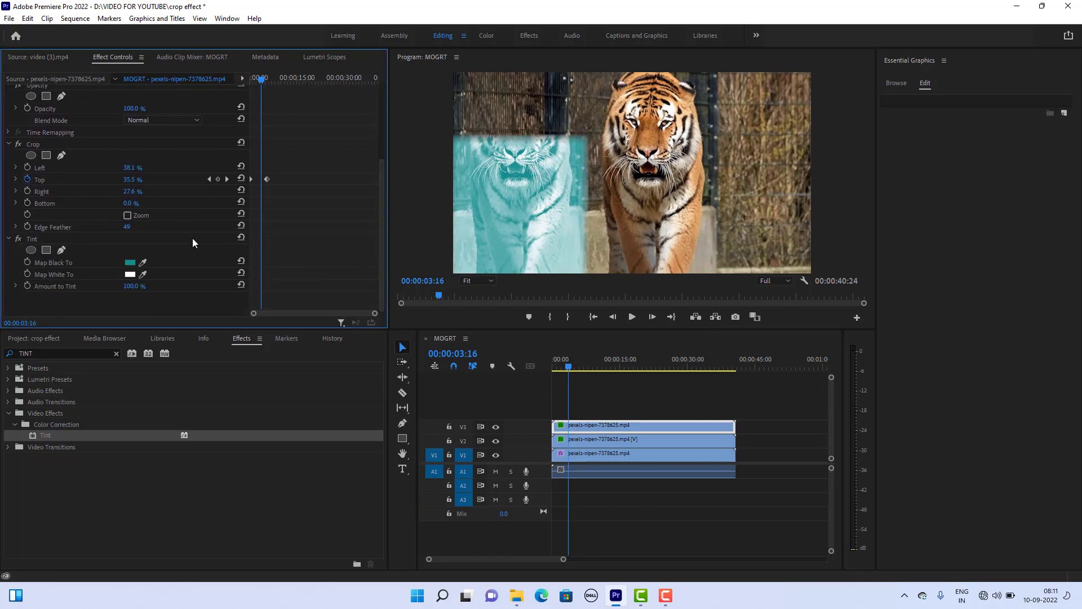
mouse_move(129, 228)
mouse_down()
mouse_move(117, 228)
mouse_move(138, 228)
mouse_up()
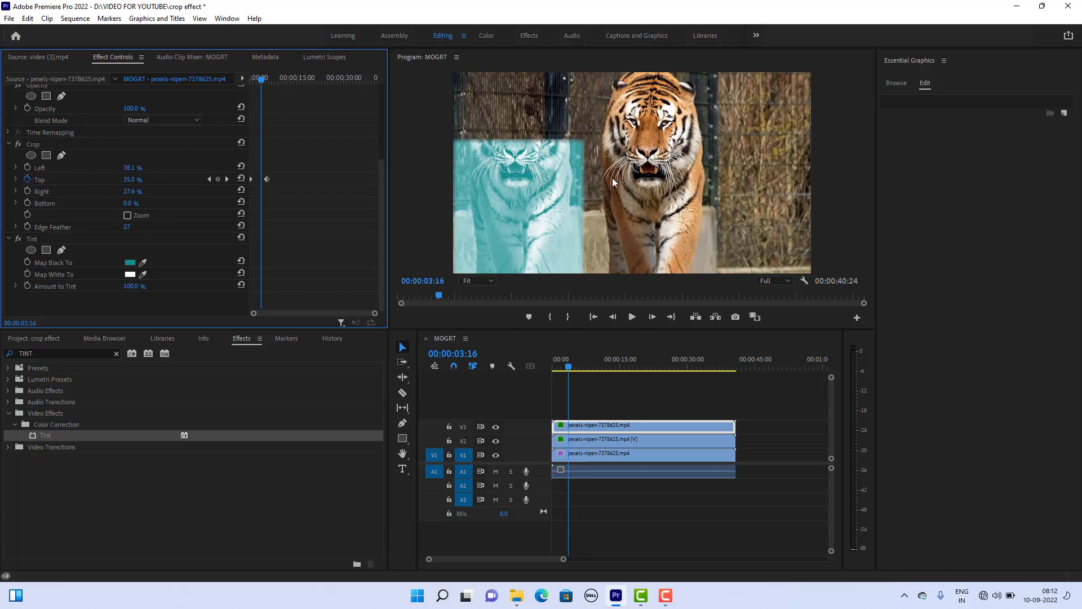
key(Left)
key(Left)
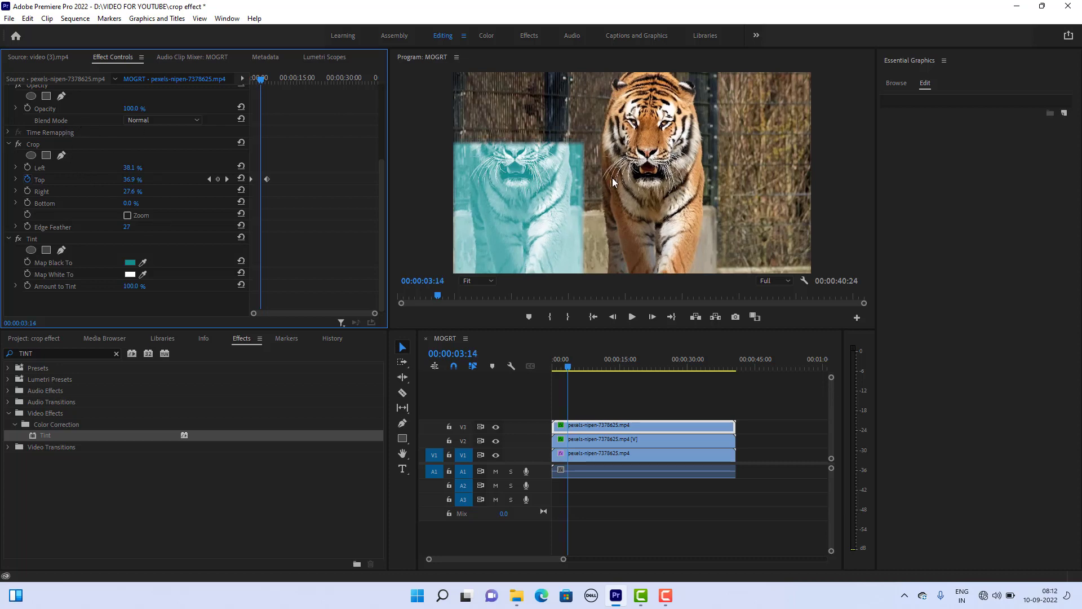